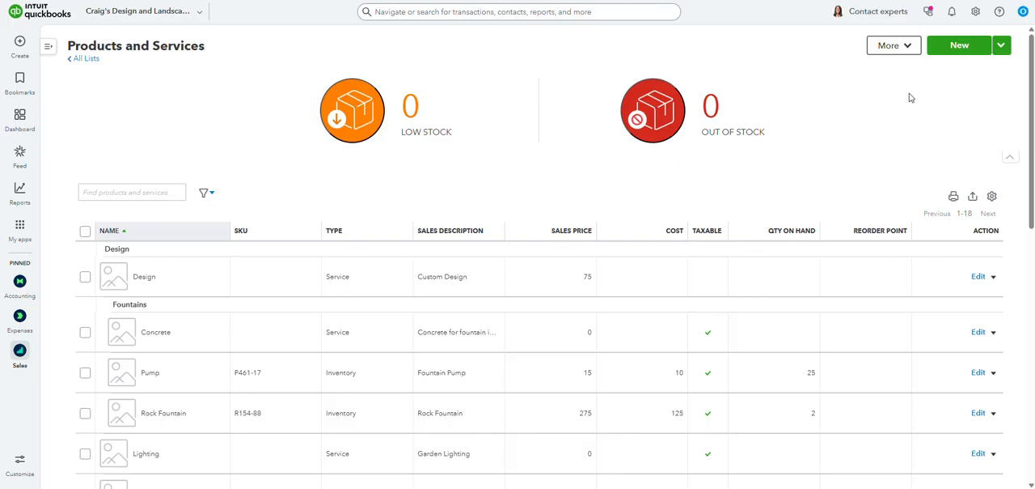
- Start a new product of type Inventory in the products and services list
left_click(960, 46)
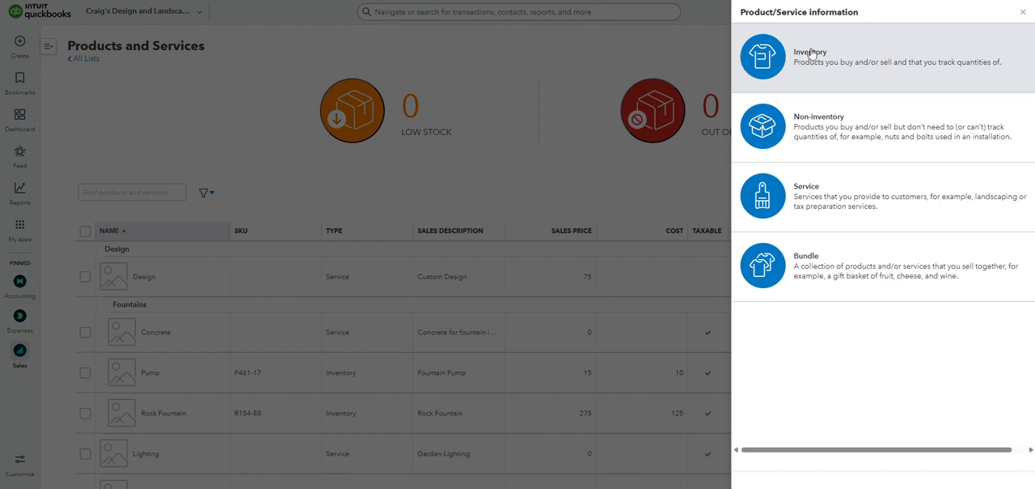
left_click(862, 53)
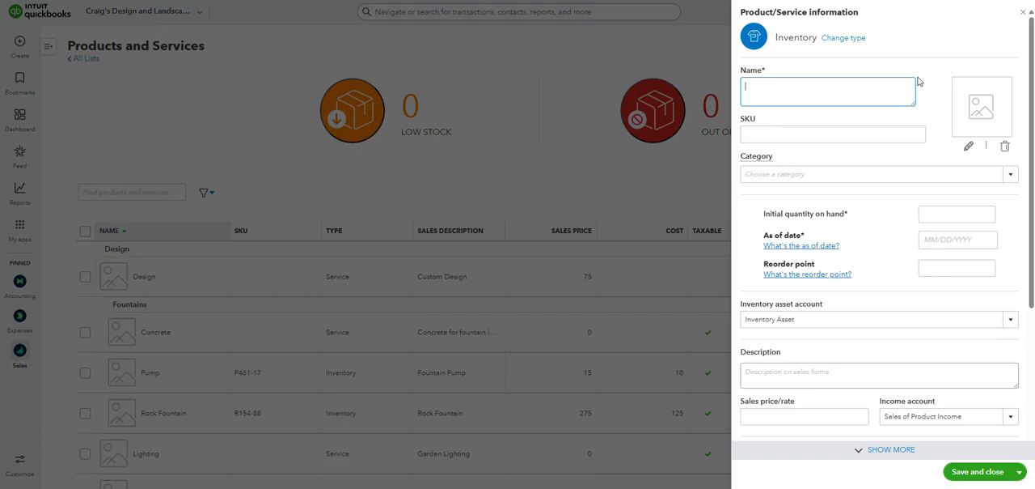
scroll(911, 78, "down", 3)
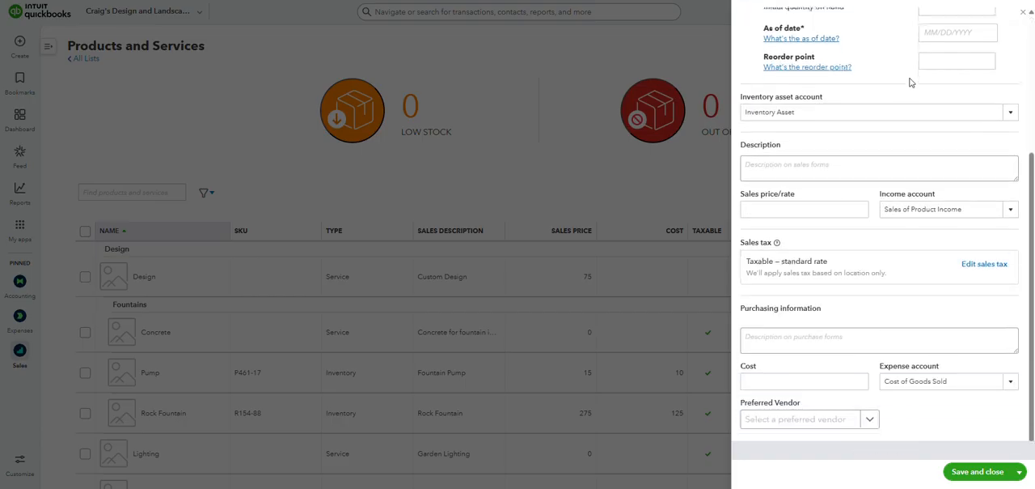
scroll(908, 80, "up", 3)
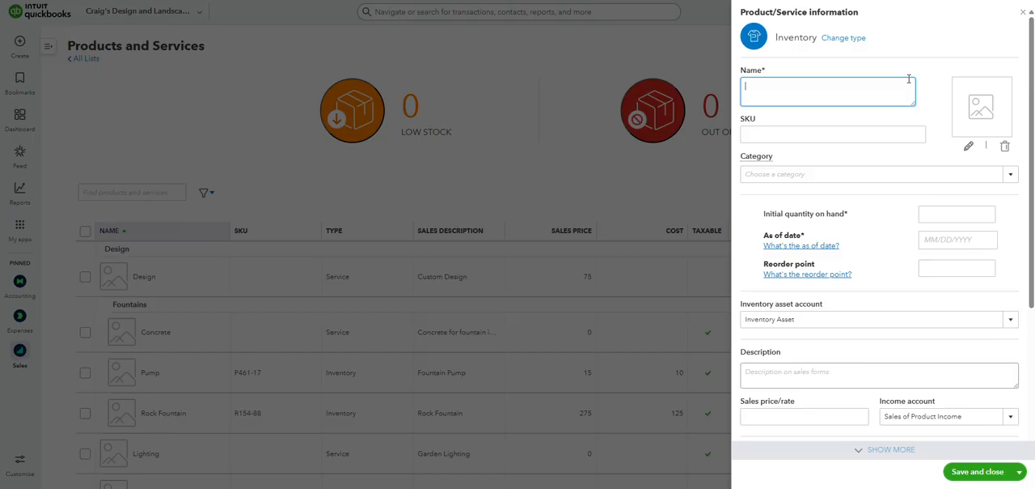
- Review the required Name and Initial quantity on hand fields of the inventory product form
left_click_drag(772, 71, 739, 72)
left_click(774, 72)
left_click(777, 72)
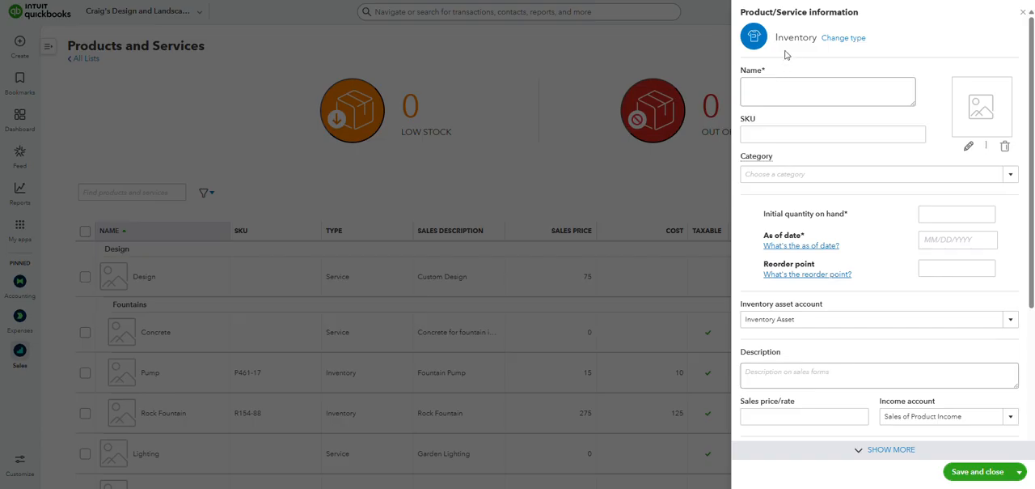
mouse_move(766, 217)
left_mouse_down()
mouse_move(867, 215)
mouse_move(750, 218)
left_mouse_up()
left_click(861, 219)
left_click(844, 216)
left_click_drag(754, 217, 867, 215)
left_click(871, 215)
left_click(951, 215)
- Enter "Dubai Chocolate Bar (1 bar)" as the product's name, sales description and purchasing information
left_click(804, 88)
type("Dubai Chocolate Bar (1 bar)")
left_click(812, 368)
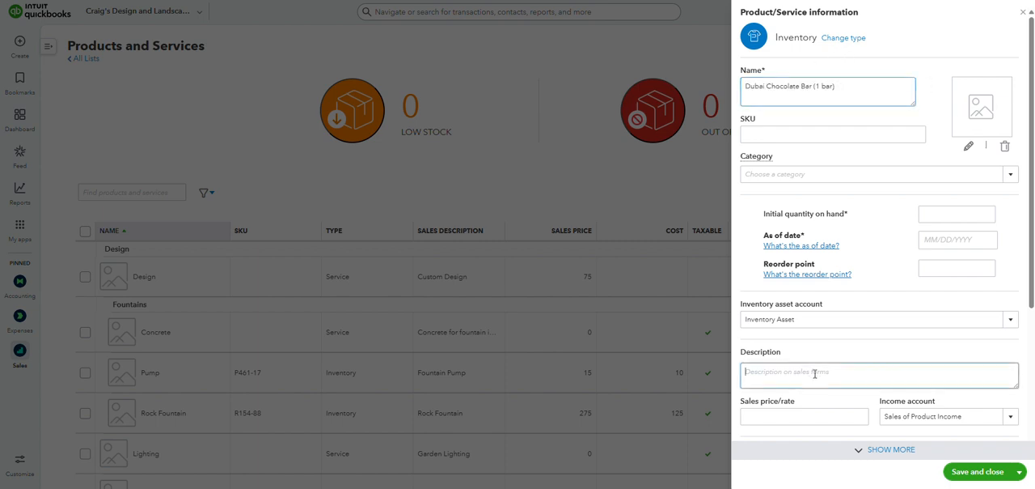
type("Dubai Chocolate Bar (1 bar)")
scroll(857, 300, "down", 3)
left_click(835, 334)
type("Dubai Chocolate Bar (1 bar)")
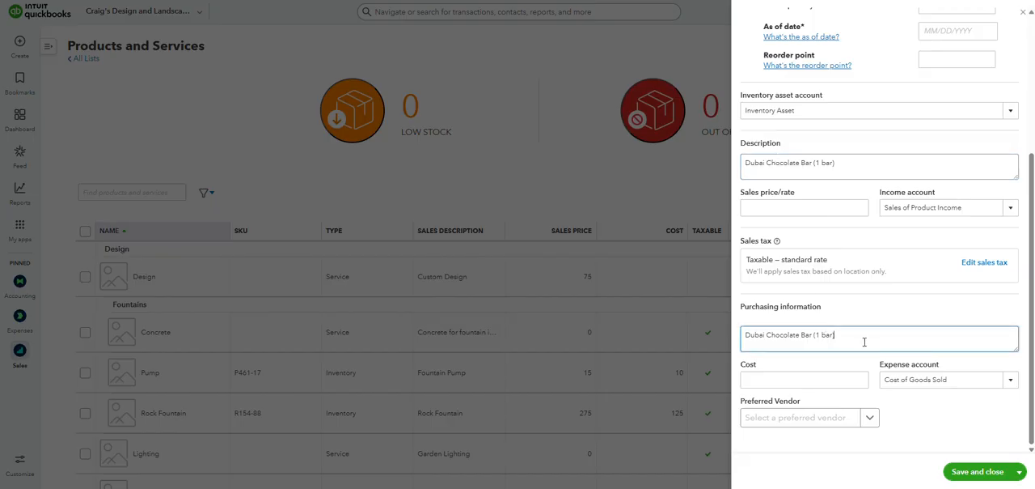
scroll(864, 335, "up", 3)
scroll(865, 335, "up", 1)
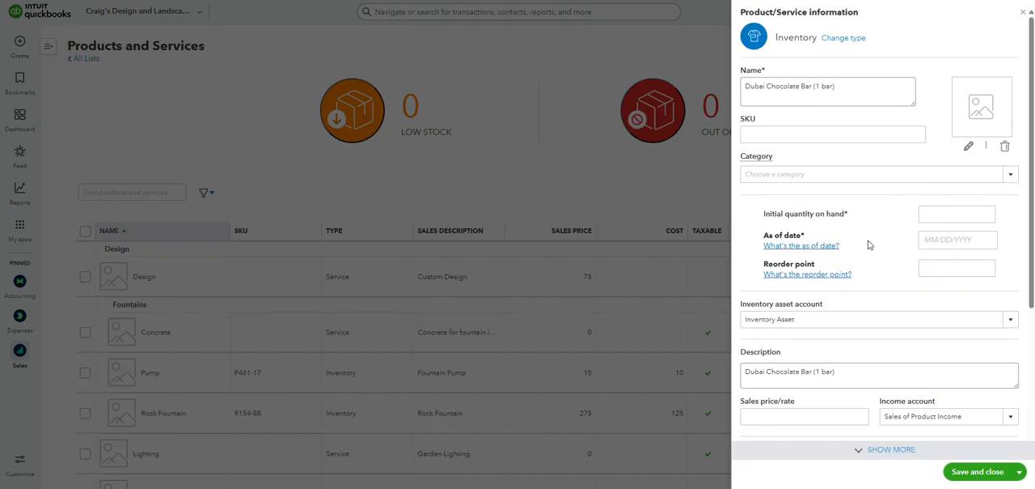
- Change the unit in the product name so it reads "Dubai Chocolate Bar (1 ea)"
triple_click(852, 90)
left_click(853, 87)
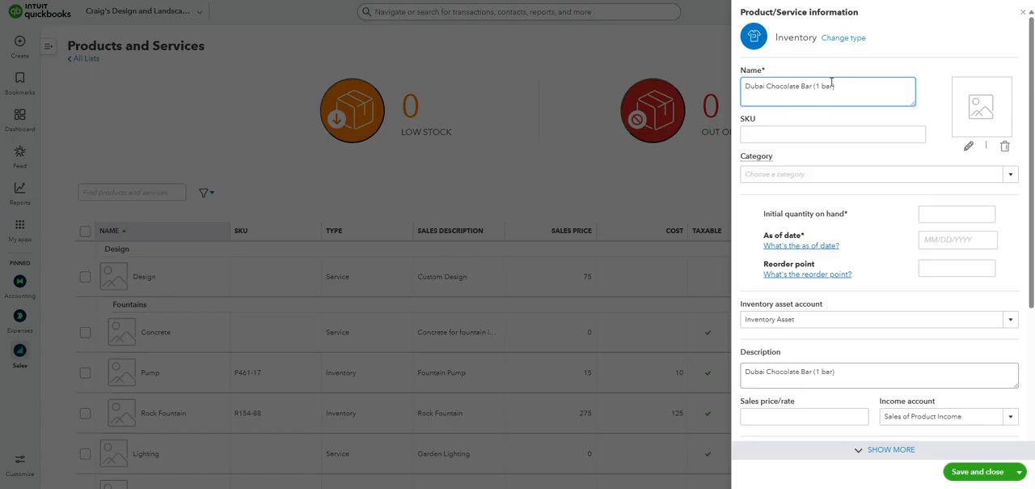
left_click_drag(833, 85, 822, 85)
type("ea")
double_click(824, 87)
- Set the product's initial quantity on hand to 100
left_click(969, 212)
type("100")
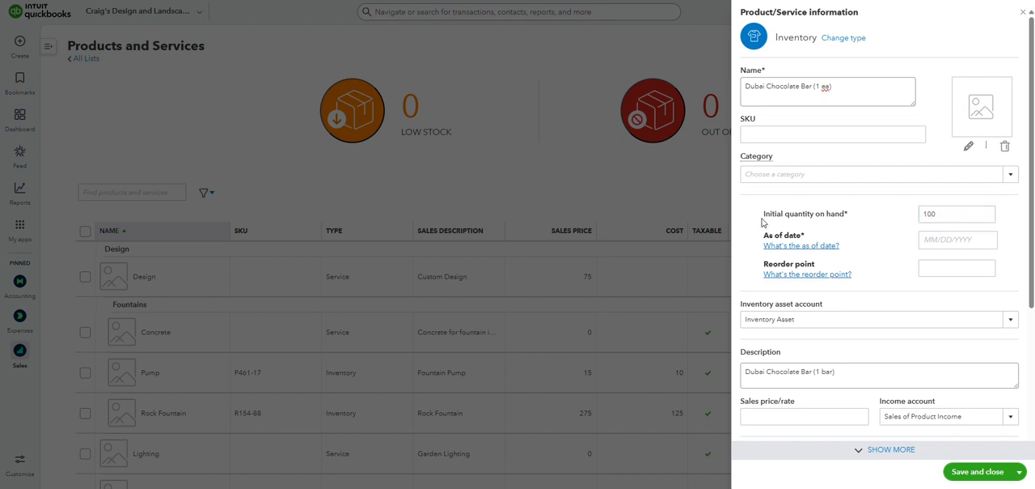
left_click_drag(764, 215, 886, 220)
left_click(885, 219)
double_click(946, 215)
- Replace the unit "ea" in the product name with "pallet"
left_click_drag(845, 93, 745, 87)
left_click(850, 85)
type(")")
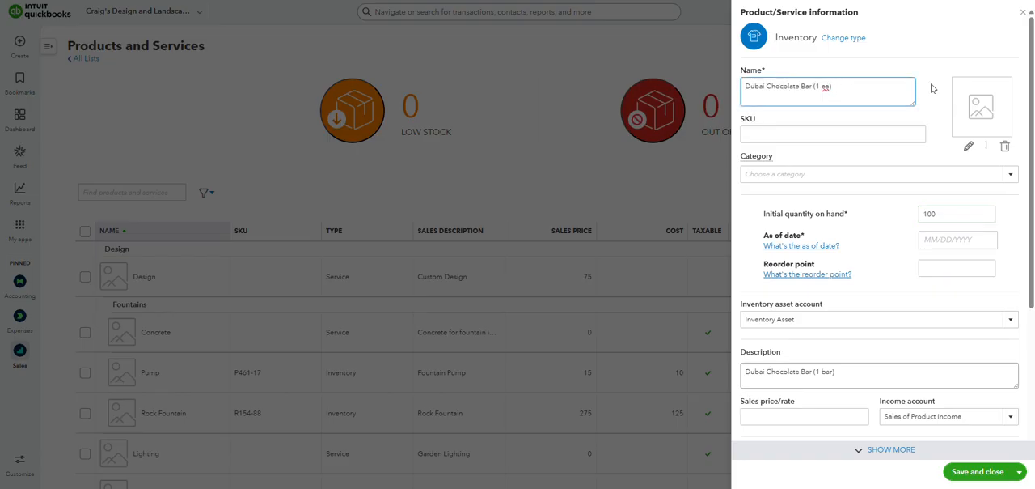
double_click(824, 86)
type("pallet")
- Enter CB1-001 as the product's SKU
left_click_drag(764, 122, 741, 119)
left_click(765, 119)
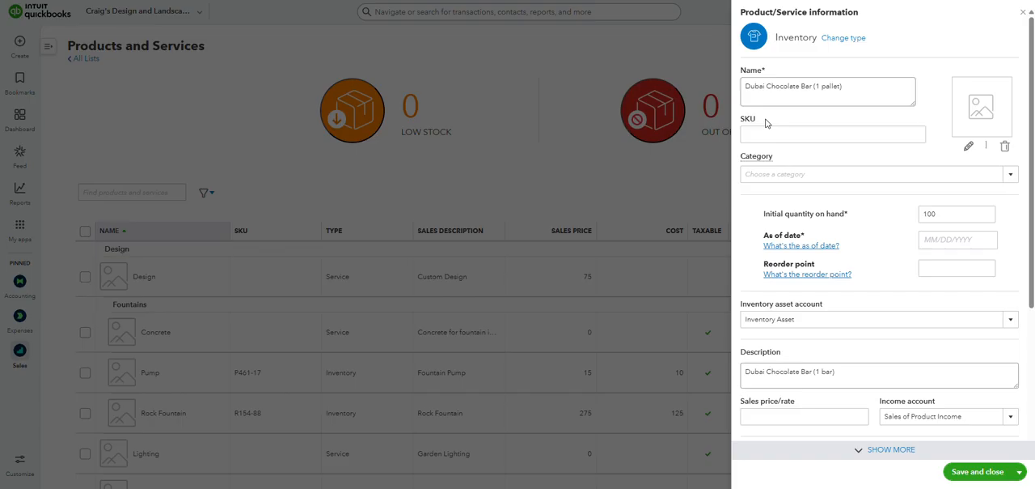
left_click_drag(764, 122, 741, 121)
left_click(767, 120)
left_click(770, 119)
left_click(769, 119)
left_click(774, 133)
left_click(837, 135)
type("CB1-001")
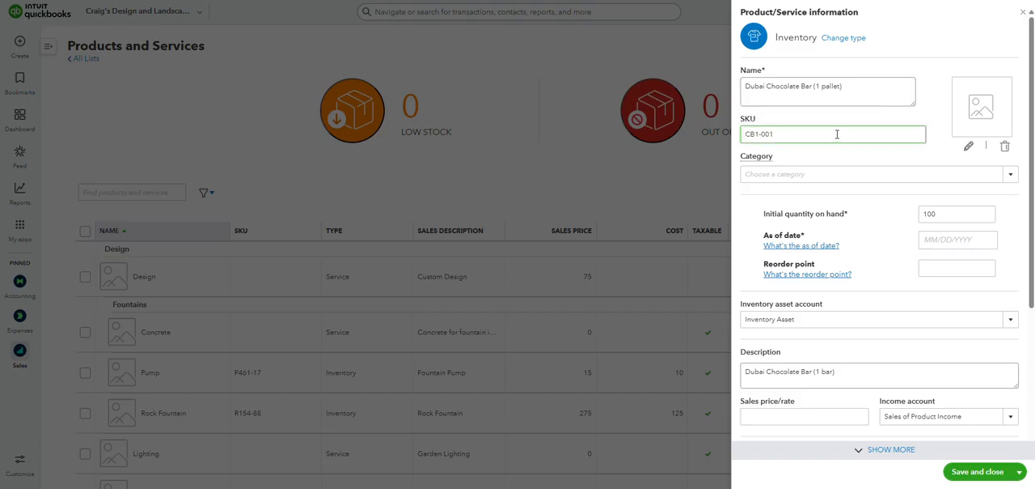
left_click_drag(770, 121, 812, 88)
left_click(767, 90)
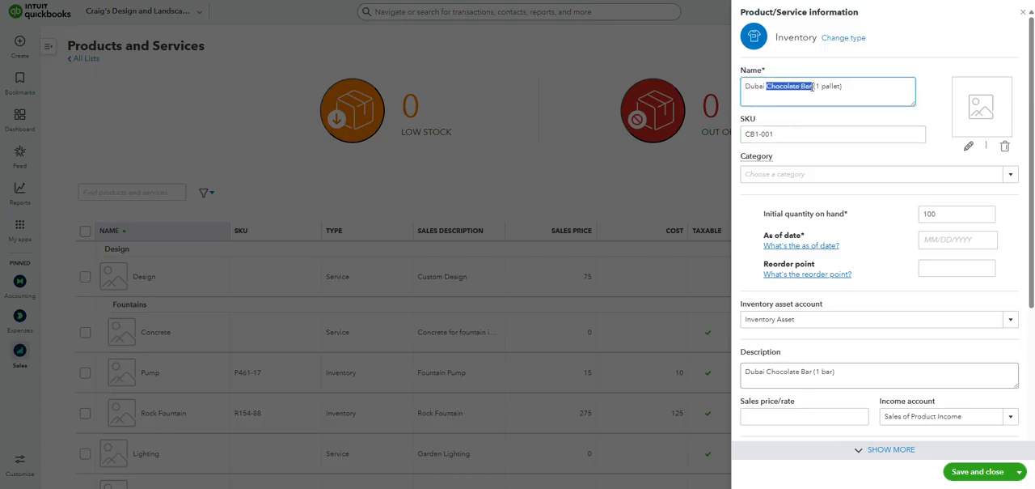
left_click(755, 134)
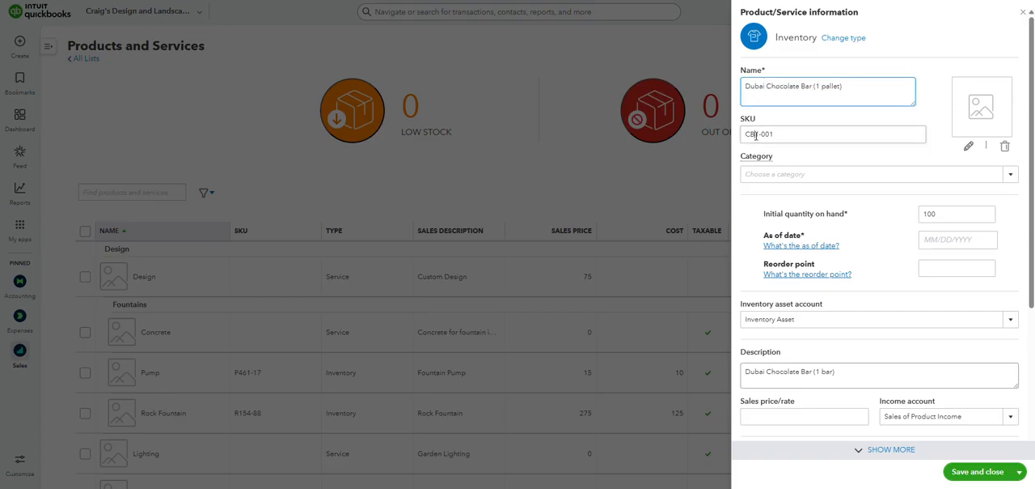
left_click_drag(754, 133, 736, 139)
left_click(756, 133)
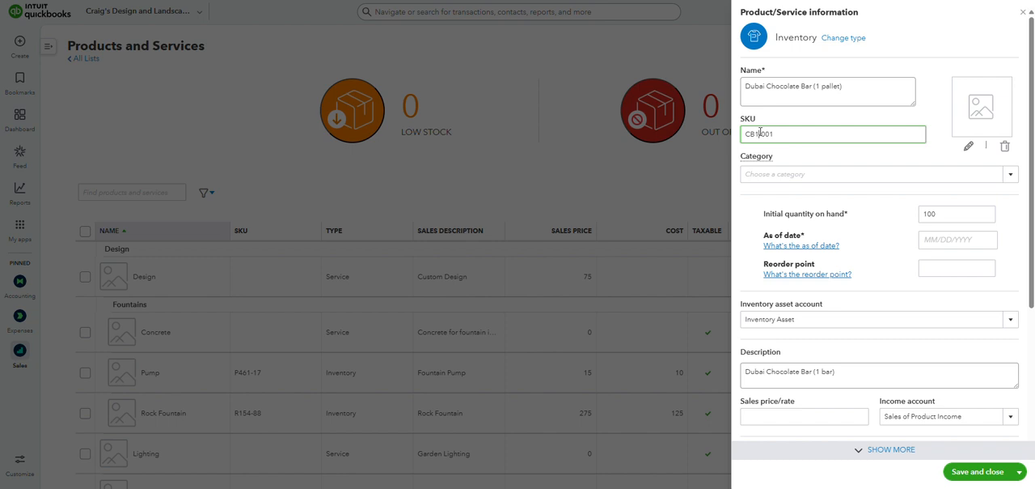
- Switch the unit in the product name back to "ea"
triple_click(847, 86)
left_click_drag(848, 87, 824, 91)
type("ea")
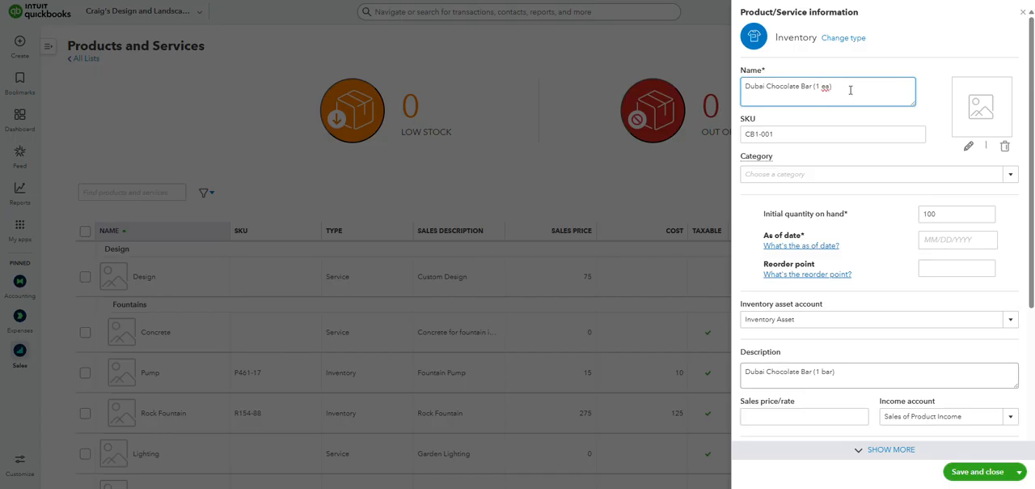
- Try the SKU with the endings 002, 003 and 004, and restore it to CB1-001
left_click(761, 134)
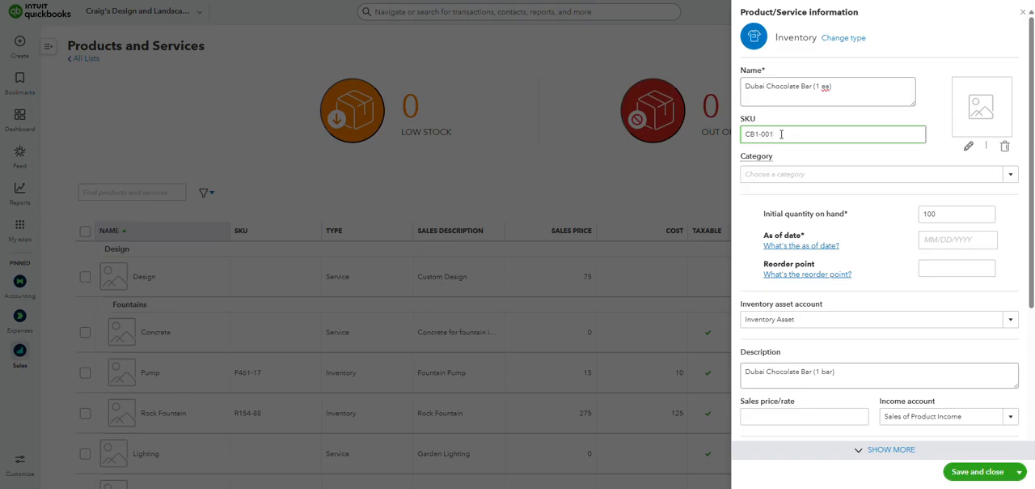
key("BackSpace")
type("2")
key("BackSpace")
type("3")
key("BackSpace")
type("4")
key("BackSpace")
double_click(765, 135)
type("001")
key("shift+Left")
key("shift+Left")
key("shift+Left")
key("Right")
- Change the product name to "Dubai Chocolate Bar (1 pallet)"
double_click(827, 86)
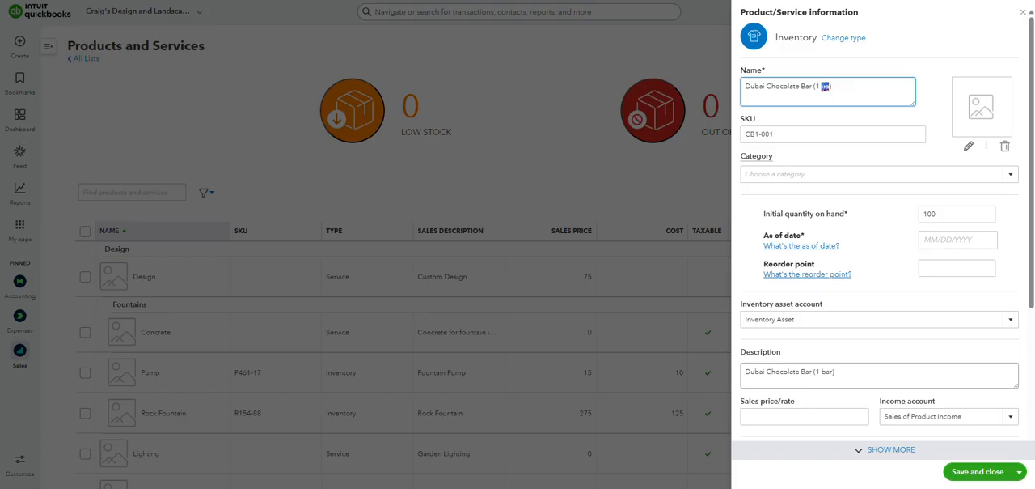
key("BackSpace")
type("pallet")
key("BackSpace")
- Insert a 2 into the SKU's first part so it reads CB12-001
triple_click(760, 135)
left_click(758, 134)
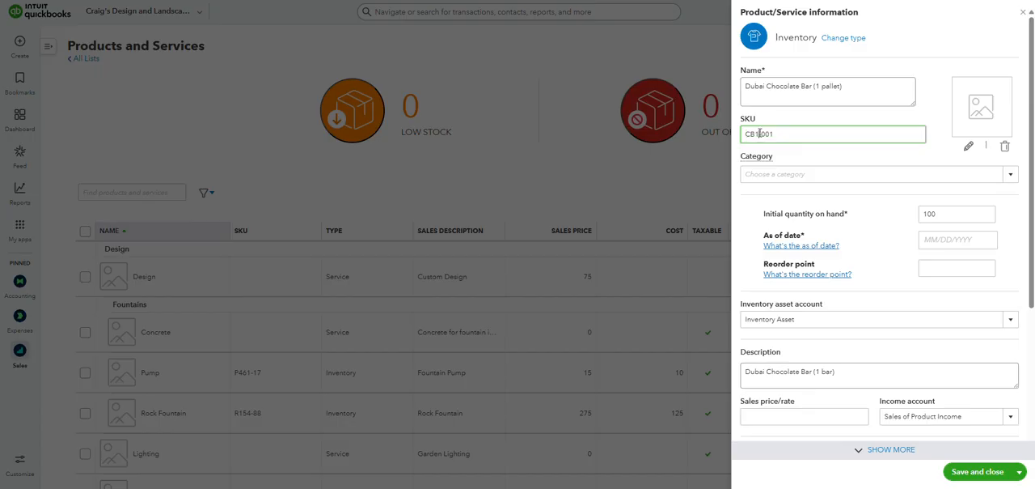
type("2")
double_click(763, 134)
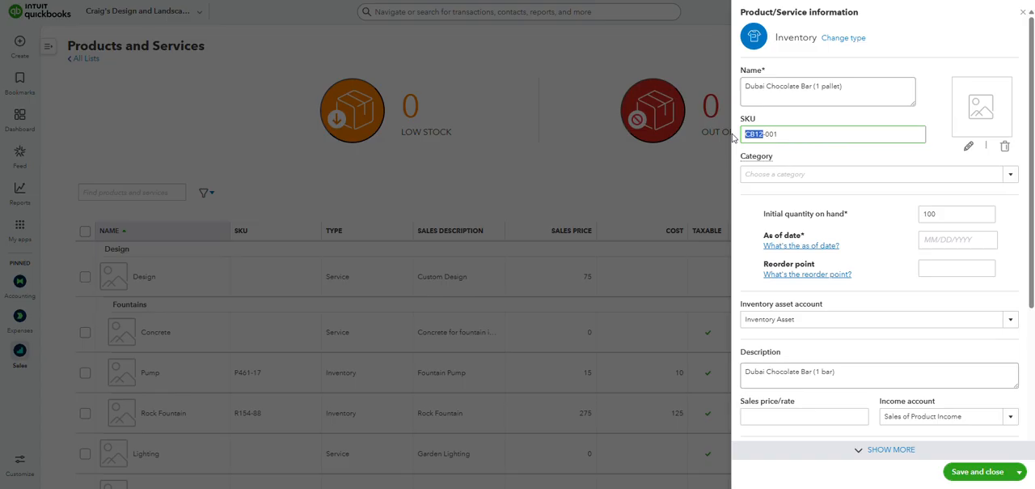
left_click(764, 133)
- Try "ca" as the unit in the product name and restore "pallet"
left_click(840, 86)
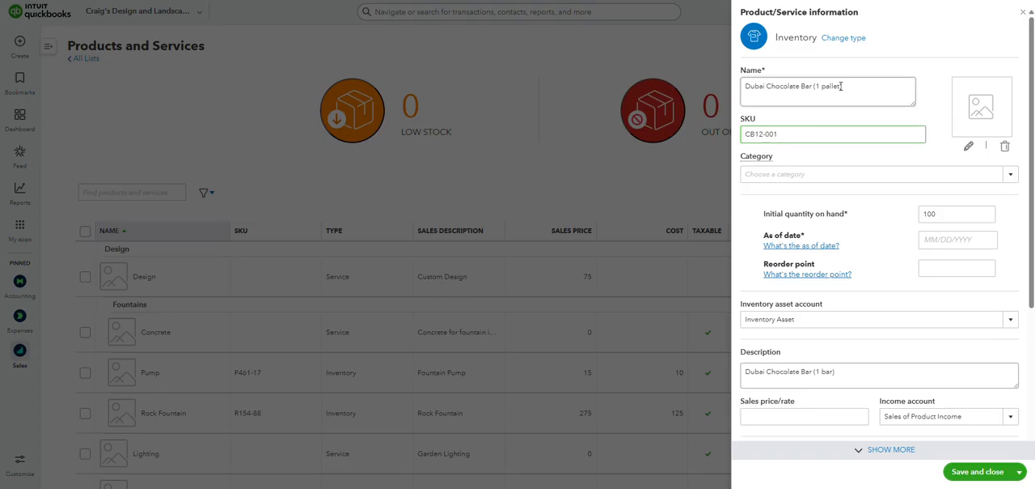
double_click(839, 85)
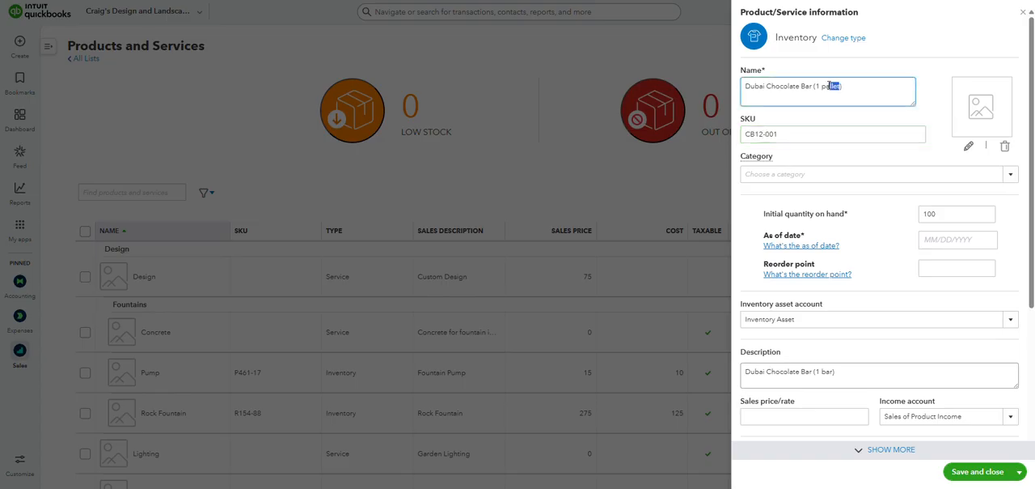
type("ca")
left_click_drag(824, 87, 834, 87)
type("pallet")
- Add the letter P for pallet to the SKU so it reads CB12P-001
left_click(799, 137)
triple_click(835, 134)
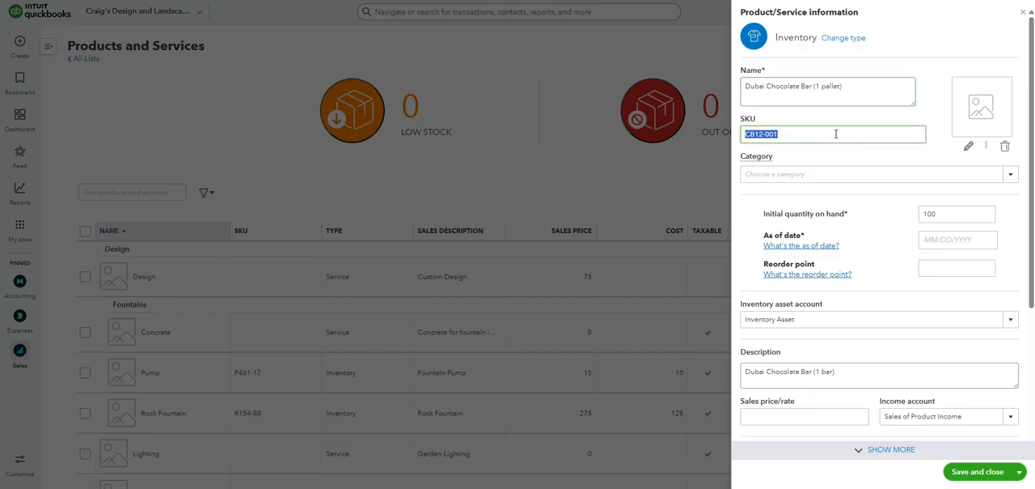
left_click(778, 136)
type("P")
left_click_drag(770, 135, 743, 134)
left_click(798, 134)
left_click_drag(812, 132, 727, 143)
left_click(793, 136)
left_click_drag(770, 135, 795, 136)
left_click(795, 136)
left_click_drag(760, 117, 742, 121)
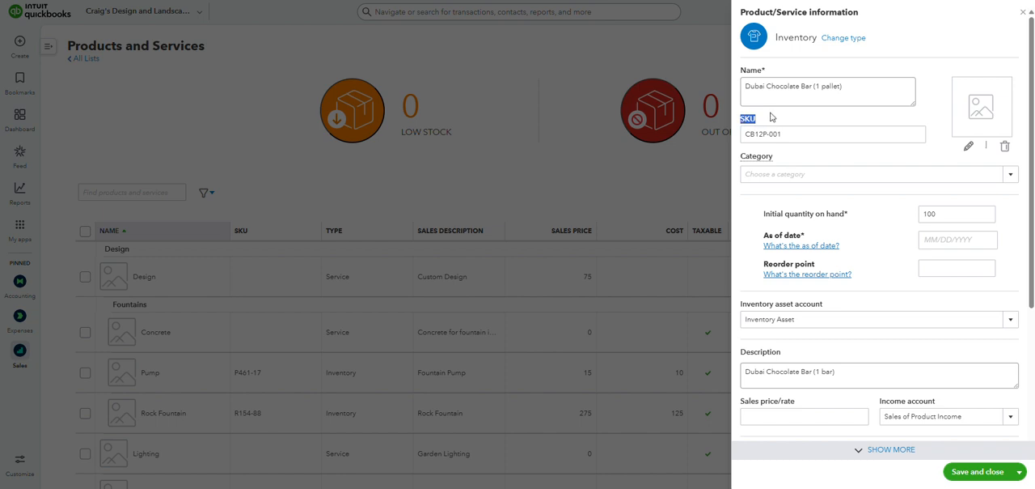
left_click(771, 116)
mouse_move(757, 118)
left_mouse_down()
mouse_move(741, 117)
mouse_move(728, 141)
mouse_move(771, 120)
mouse_move(741, 119)
left_mouse_up()
left_click(766, 117)
left_click(790, 133)
left_click(810, 135)
left_click(770, 118)
left_click(797, 134)
left_click_drag(798, 134, 732, 137)
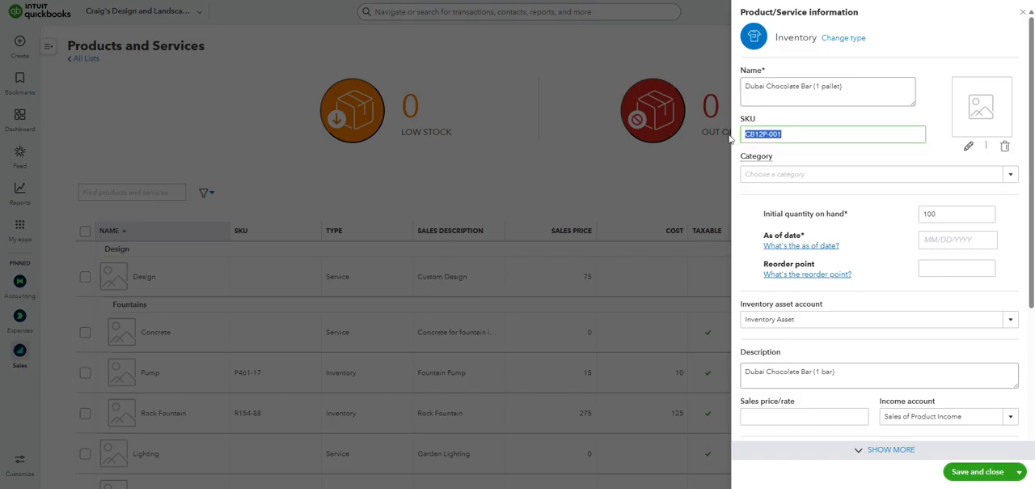
left_click(798, 133)
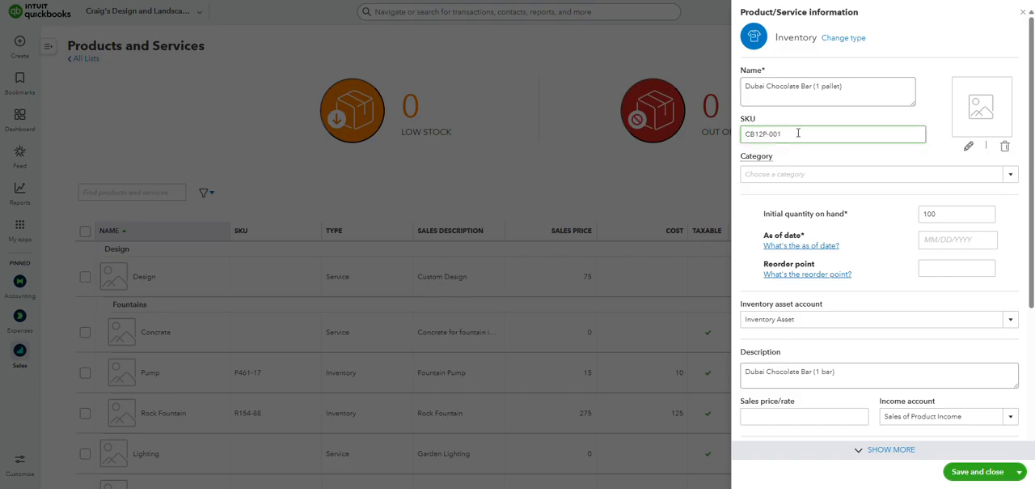
- Change the SKU's ending so it reads CB12P-050
left_click_drag(799, 134, 773, 134)
type("50")
left_click_drag(798, 137, 733, 139)
left_click(782, 116)
double_click(746, 119)
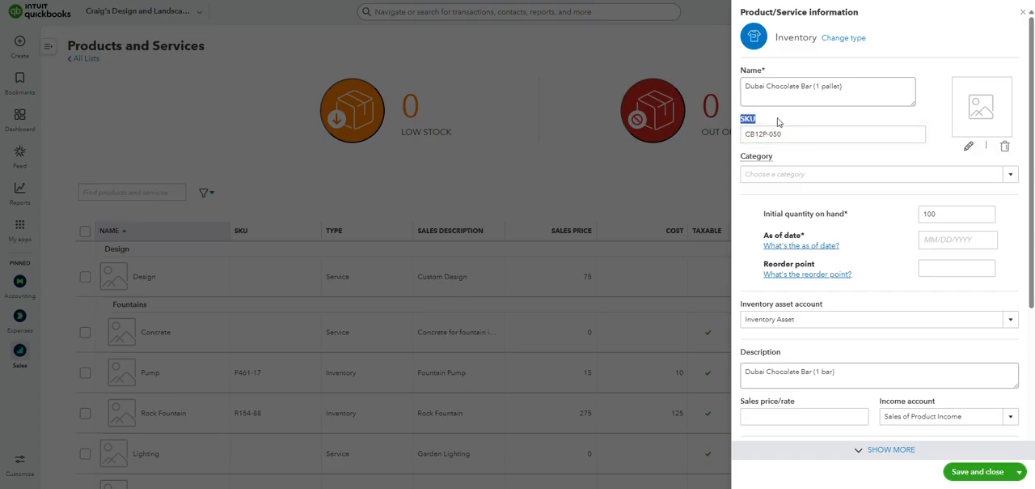
left_click(781, 118)
- Check the explanation of what the Category field is used for
mouse_move(760, 159)
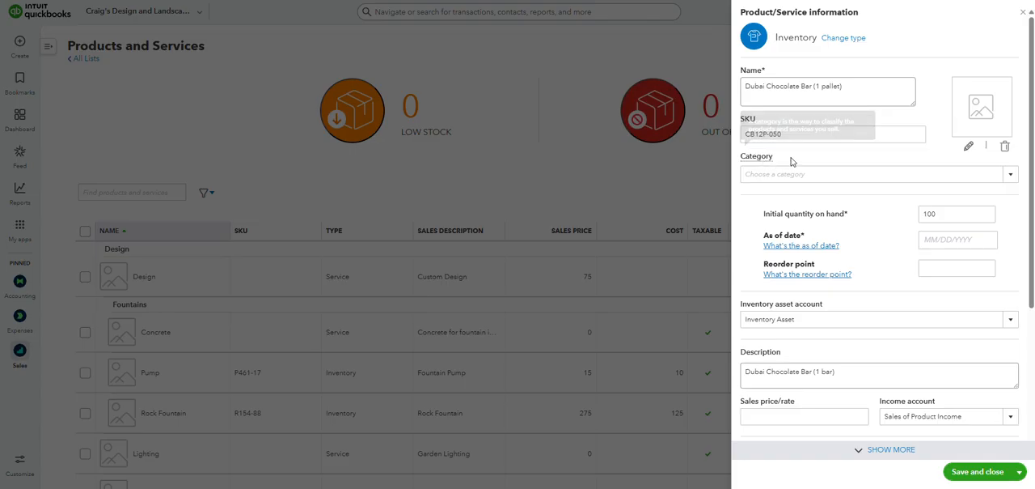
left_click_drag(773, 161, 735, 164)
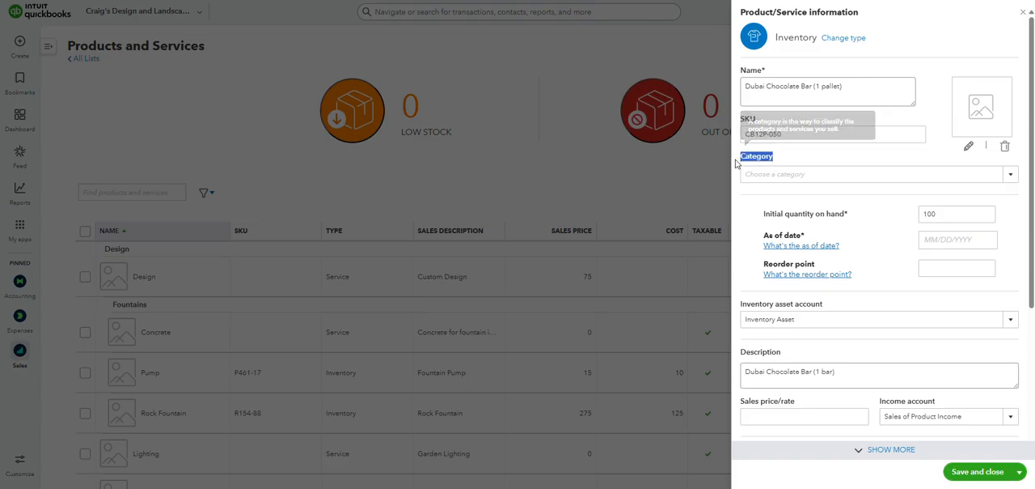
left_click(791, 160)
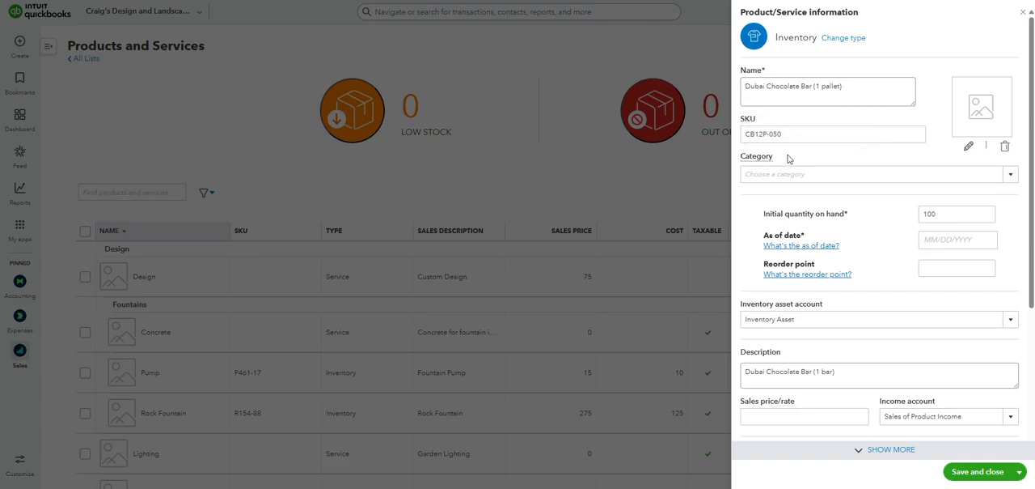
left_click_drag(794, 164, 739, 164)
left_click(796, 160)
left_click_drag(789, 161, 743, 159)
left_click(803, 161)
- Examine which income accounts are available for the product's sales
left_click_drag(869, 402, 966, 399)
left_click(970, 401)
left_click(973, 418)
left_click(973, 419)
left_click(972, 419)
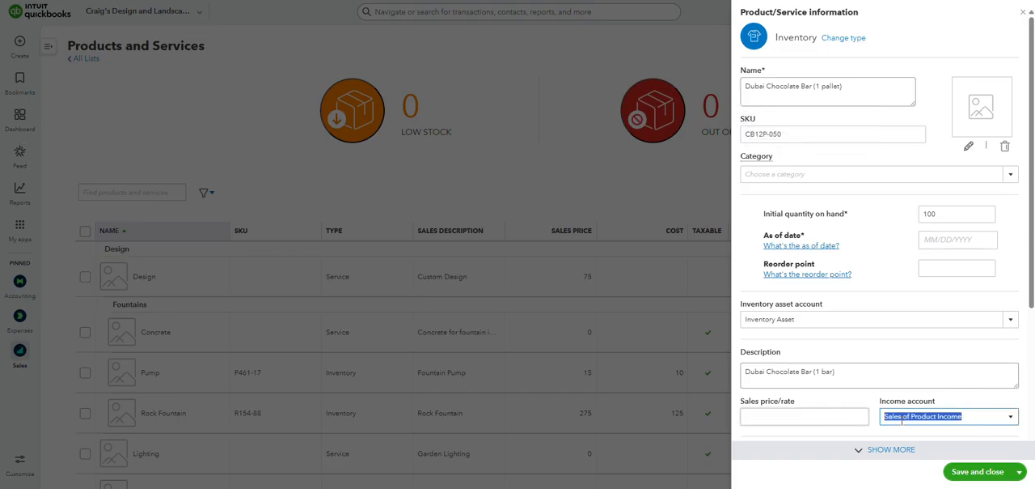
left_click(974, 419)
left_click(1011, 417)
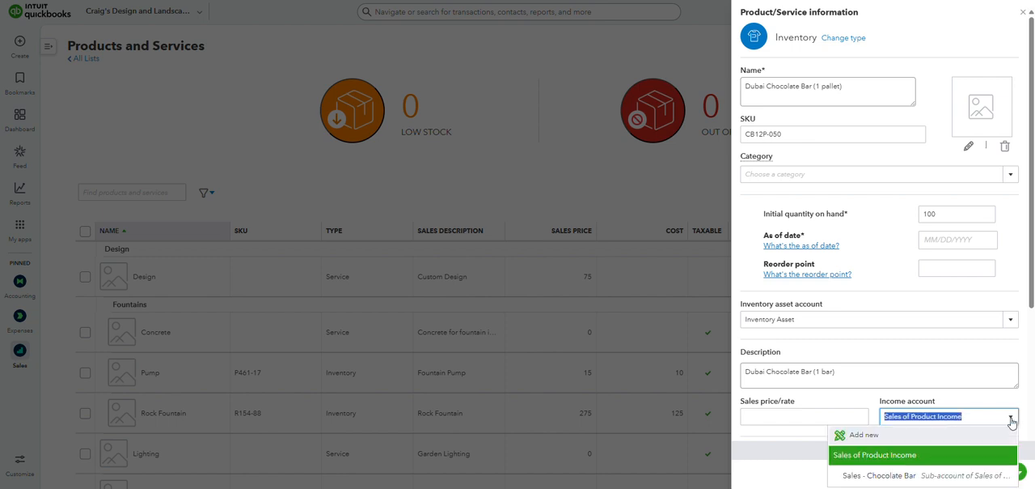
scroll(1009, 417, "down", 1)
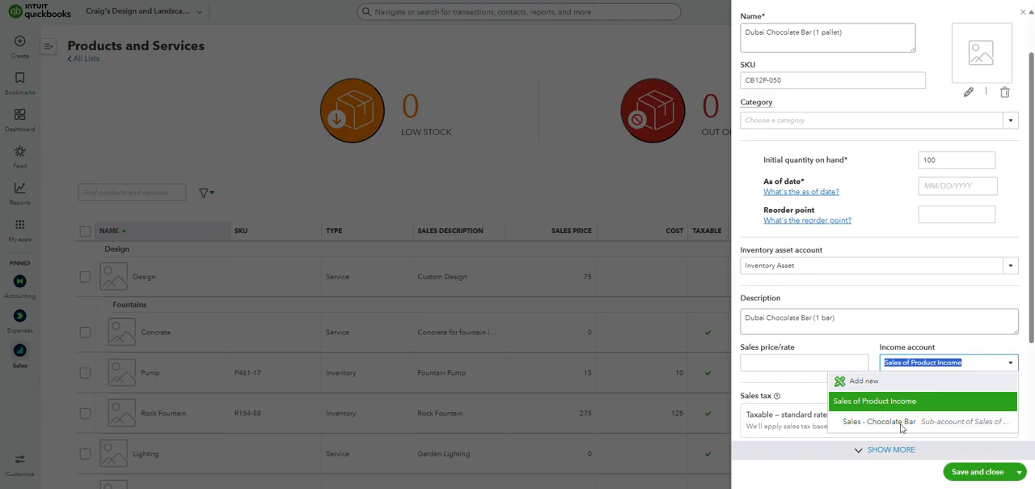
- Assign the product to the Milk Chocolate sub-category of Chocolate Bars
left_click(1010, 122)
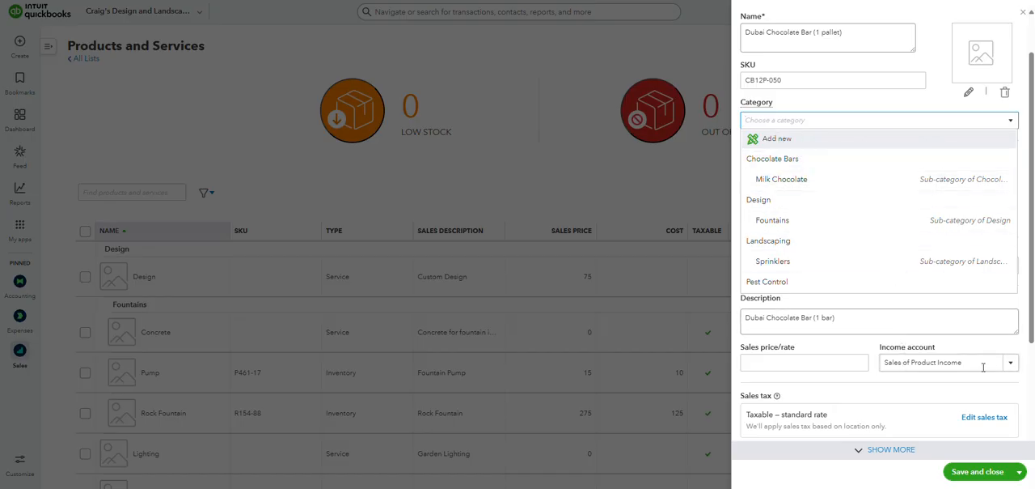
left_click(1011, 365)
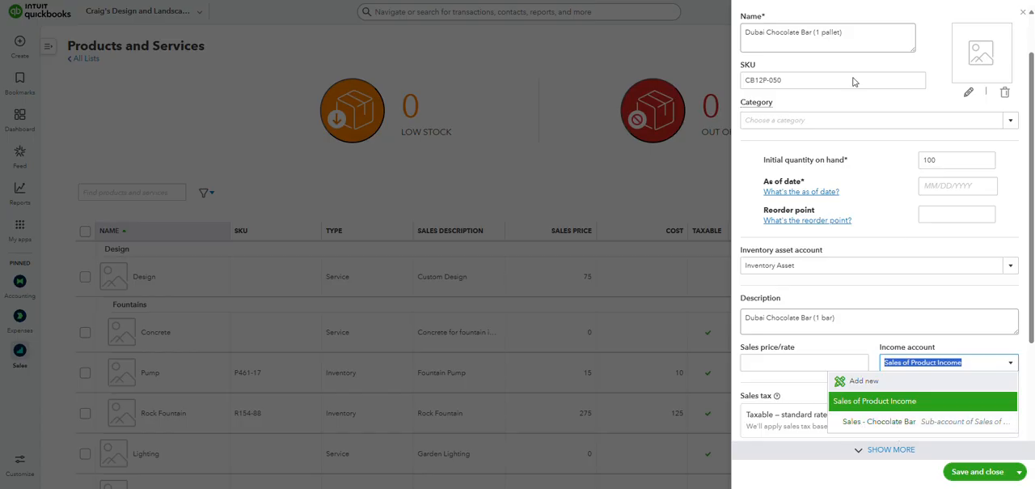
left_click(1010, 120)
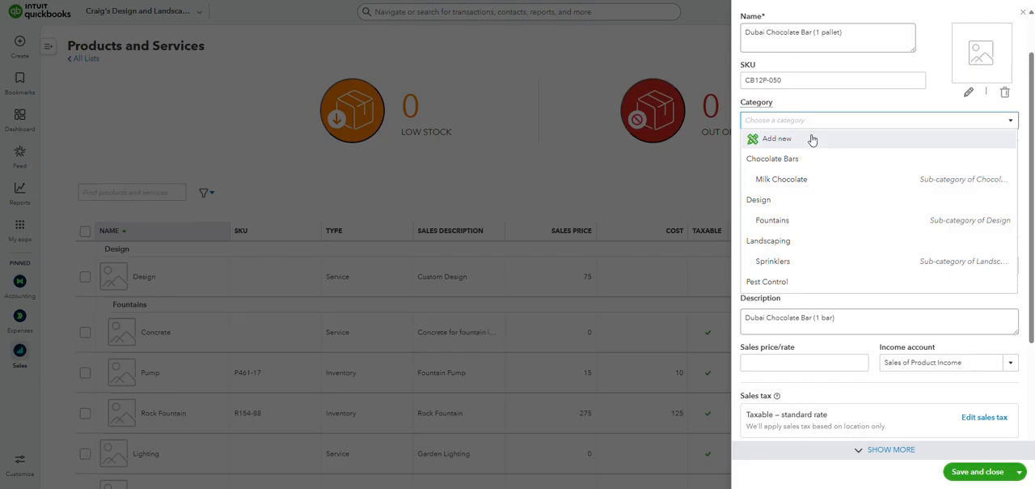
left_click(824, 180)
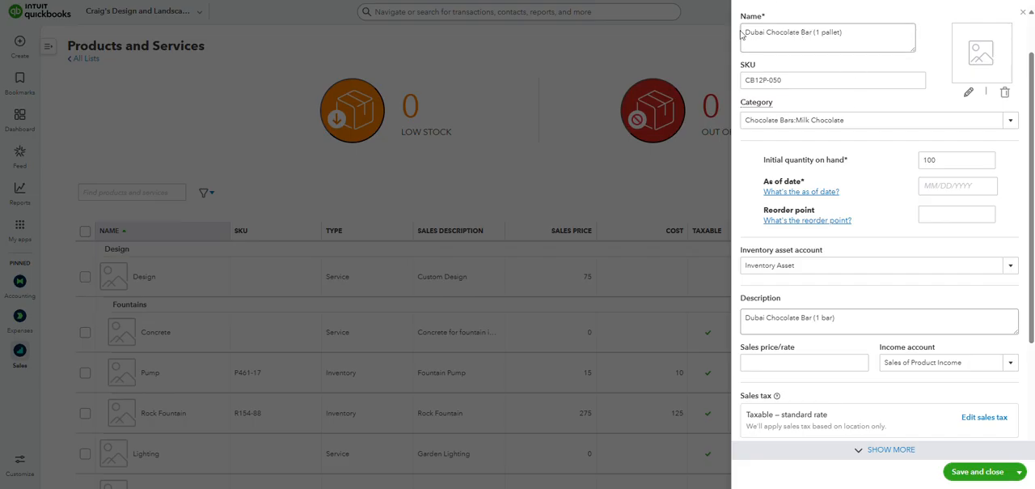
- Add the flavour to the product name so it reads "Dubai Chocolate Bar, Milk Chocolate (1 pallet)"
left_click(813, 32)
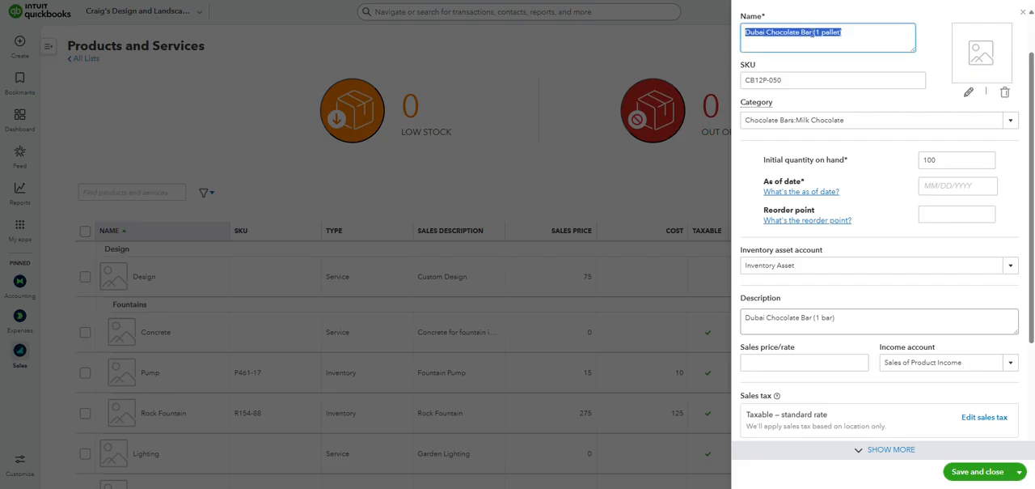
left_click(813, 32)
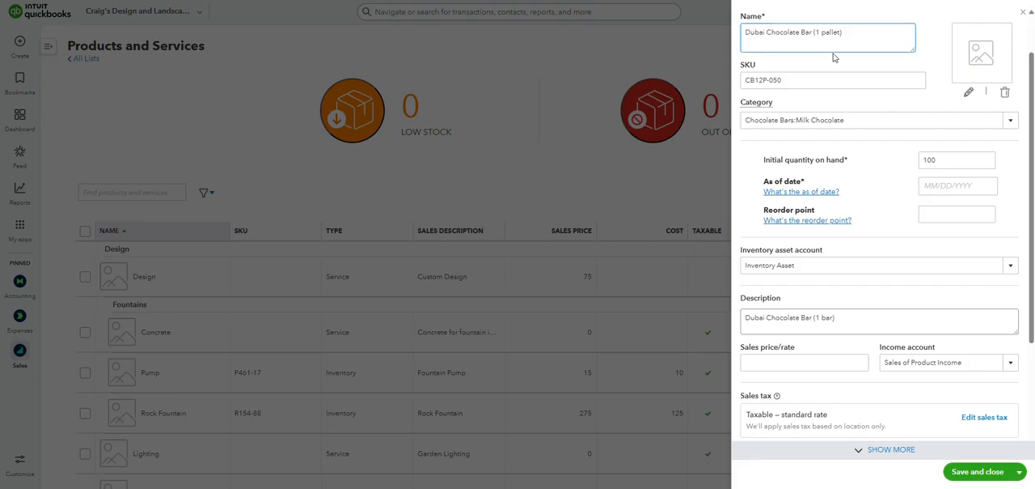
type(", Milk Chocolate")
- Change the SKU's ending so it reads CB12P-001
left_click(784, 80)
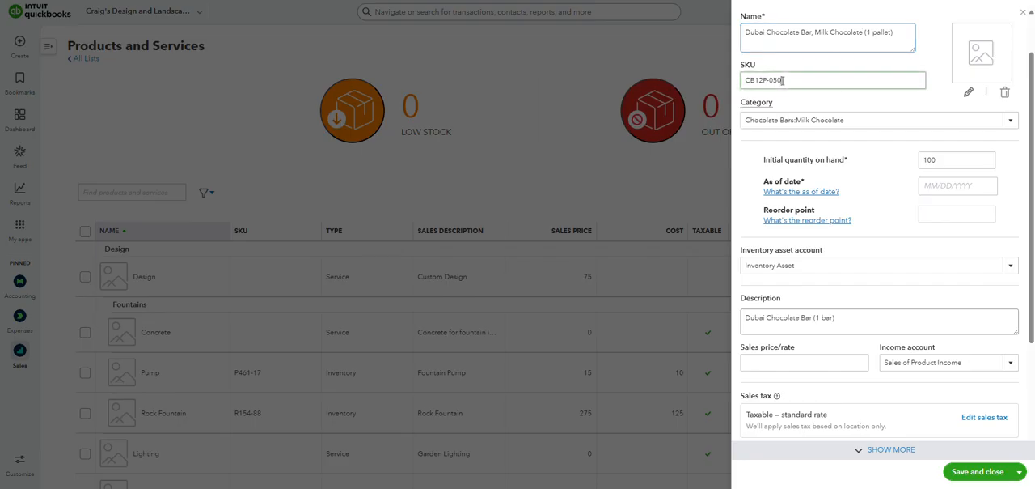
double_click(776, 81)
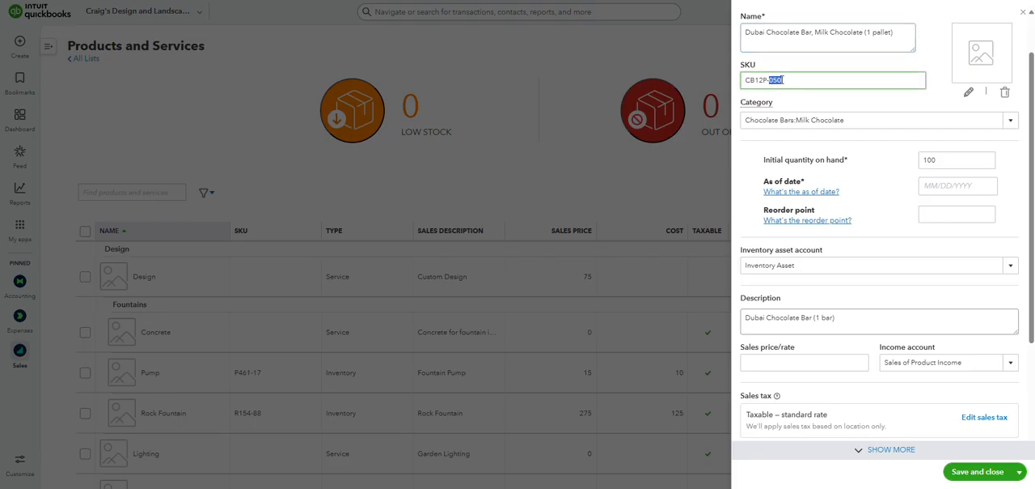
left_click(784, 79)
left_click_drag(788, 79, 771, 83)
type("001")
left_click(876, 159)
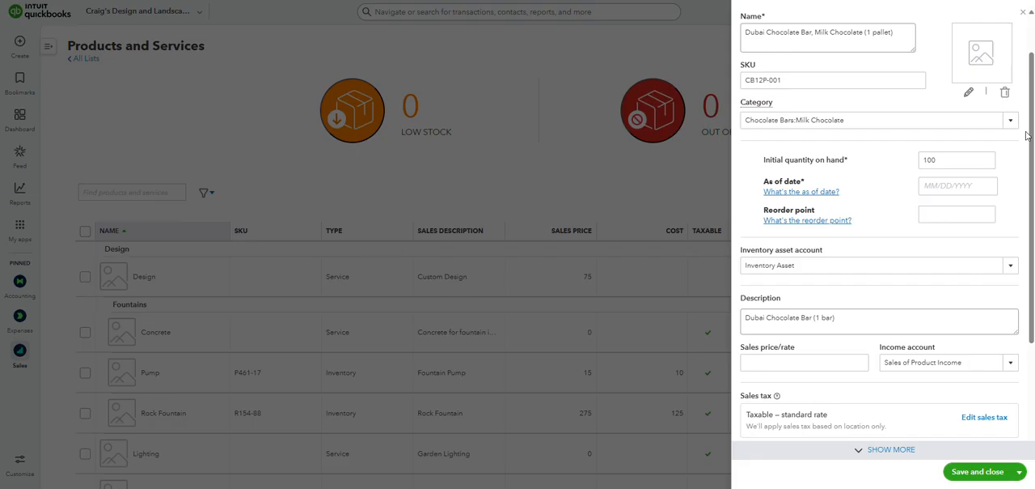
- Set the as-of date for the initial quantity on hand to 11/03/2025
left_click_drag(767, 162, 878, 177)
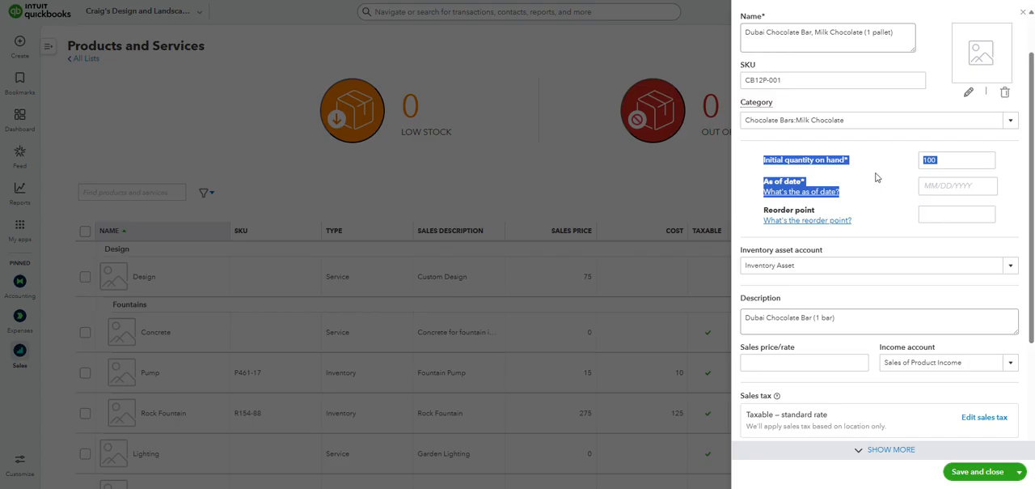
left_click(878, 158)
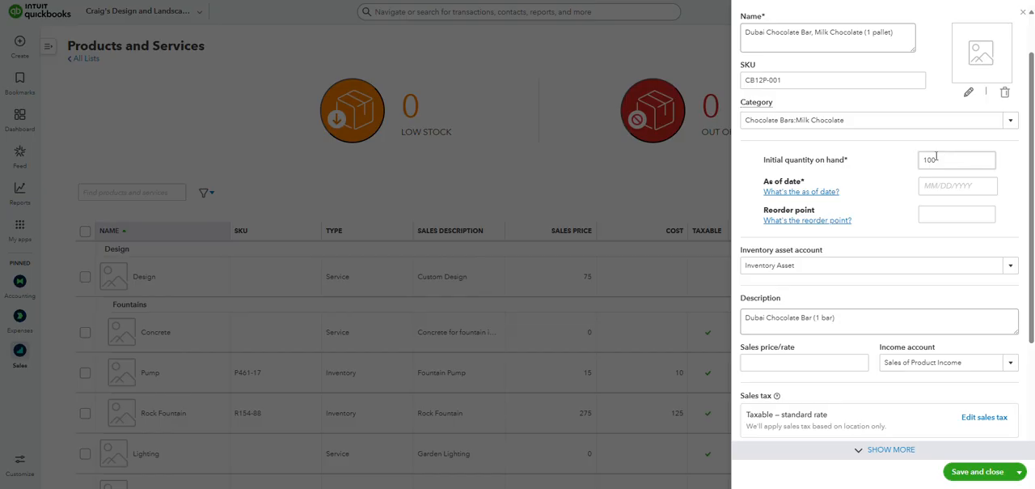
left_click(946, 188)
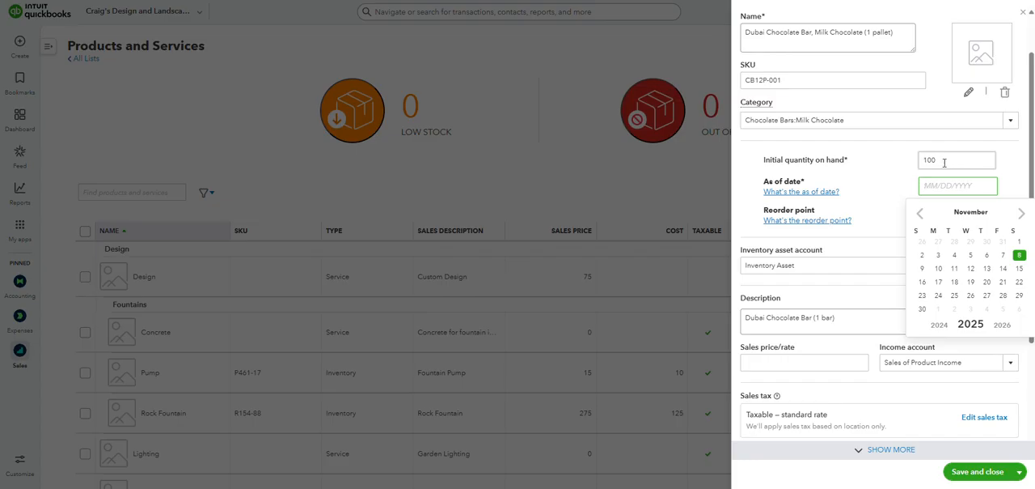
left_click(938, 255)
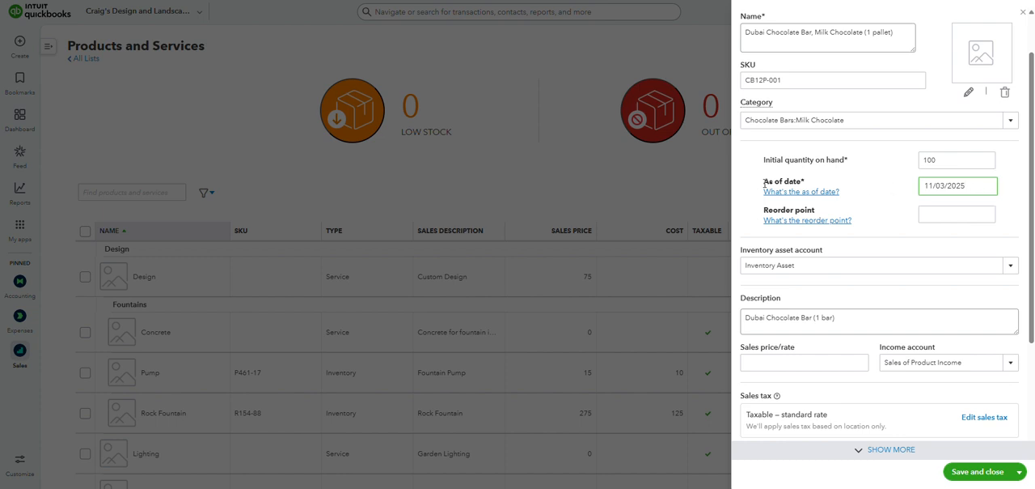
- Set the as-of date for the initial quantity on hand to 11/07/2025
left_click_drag(765, 179, 836, 186)
left_click(838, 178)
left_click(975, 180)
left_click(977, 186)
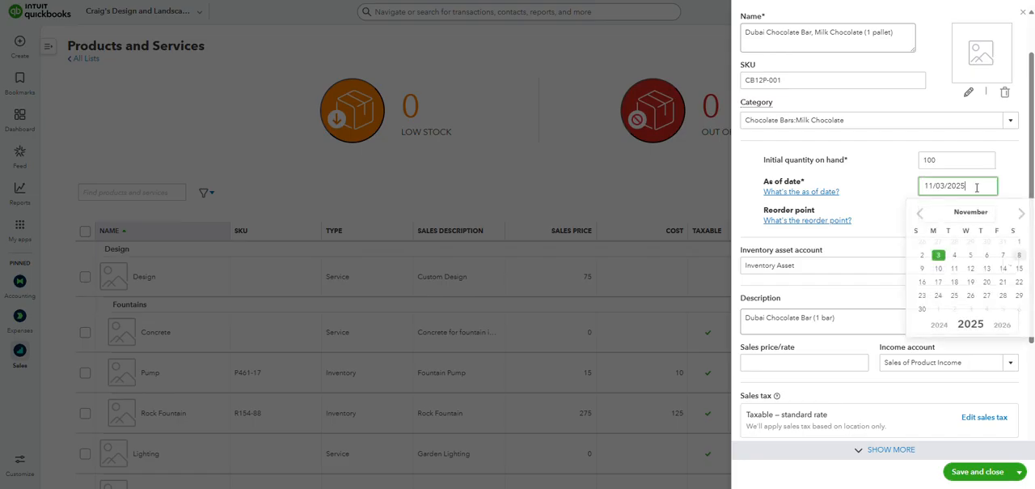
left_click(1002, 255)
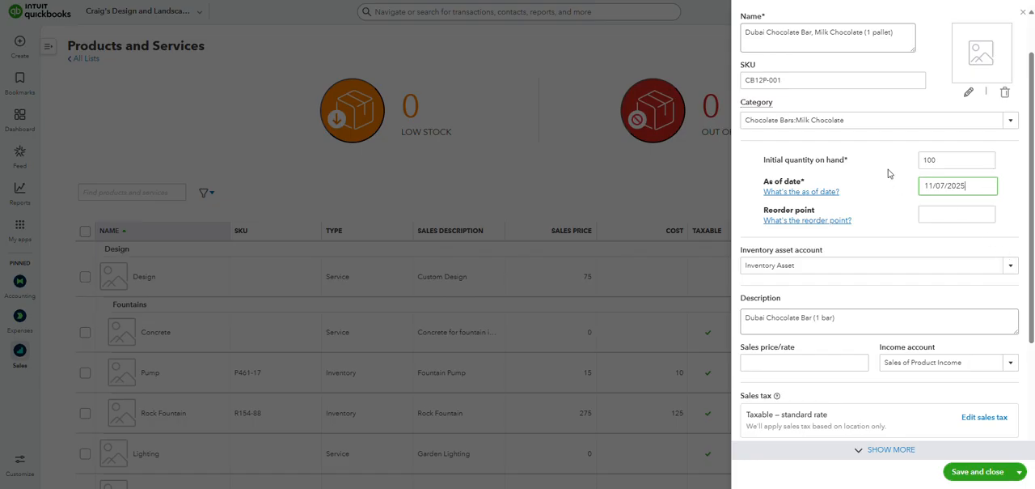
left_click_drag(947, 160, 885, 165)
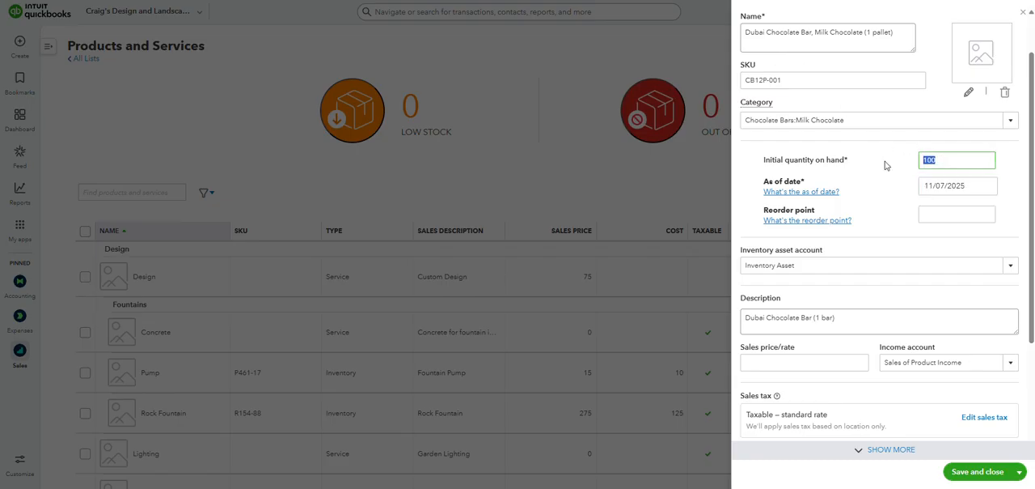
left_click(953, 160)
- Set the product's reorder point to 25
left_click_drag(753, 215, 817, 212)
left_click(874, 207)
left_click(957, 212)
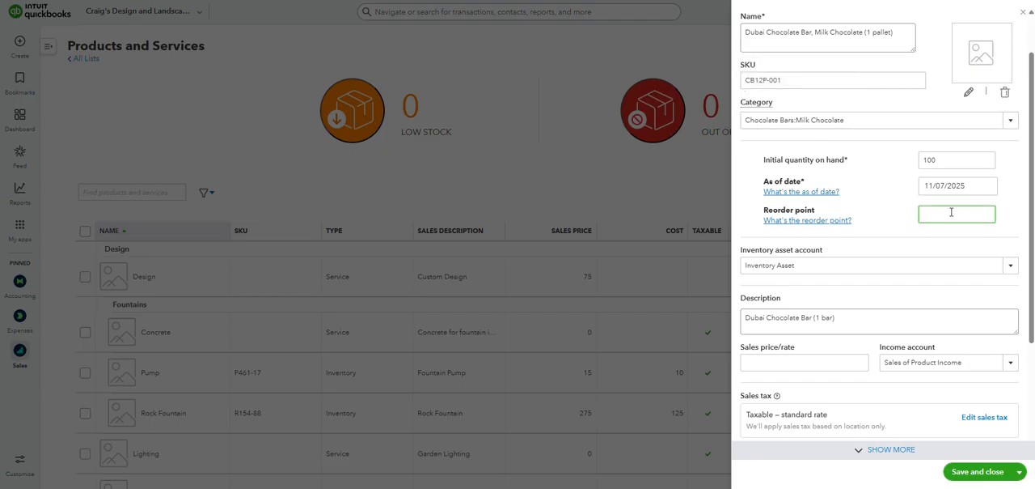
type("25")
left_click(900, 207)
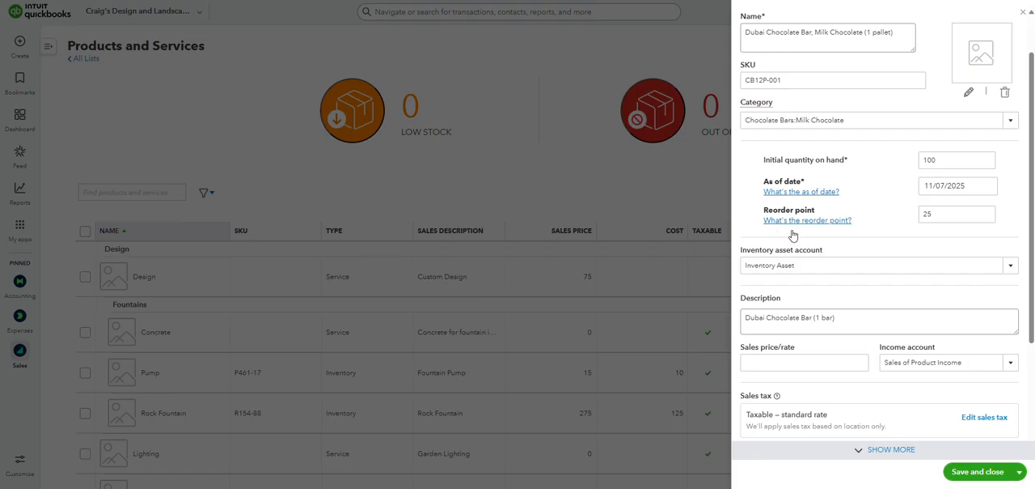
- Start a new inventory asset account and enter "Finished Goods" as its description
left_click(1010, 273)
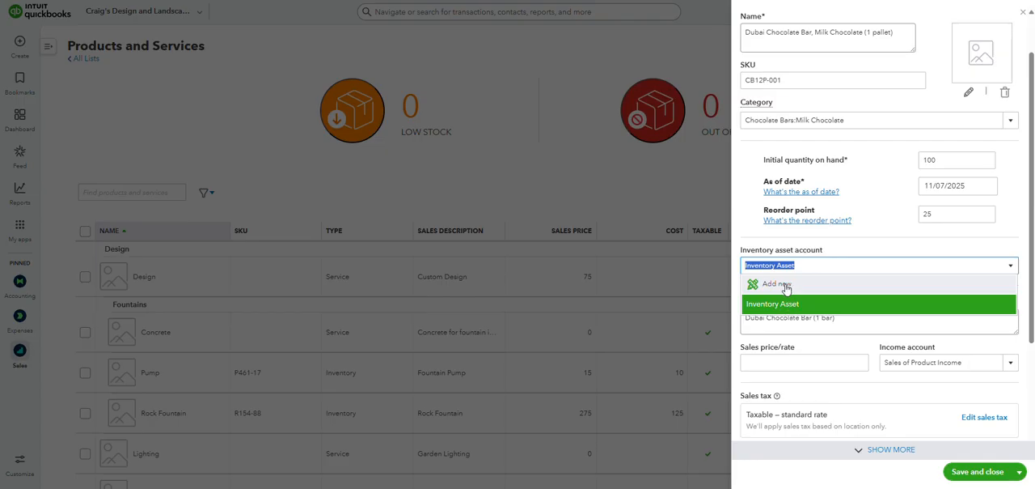
left_click(778, 284)
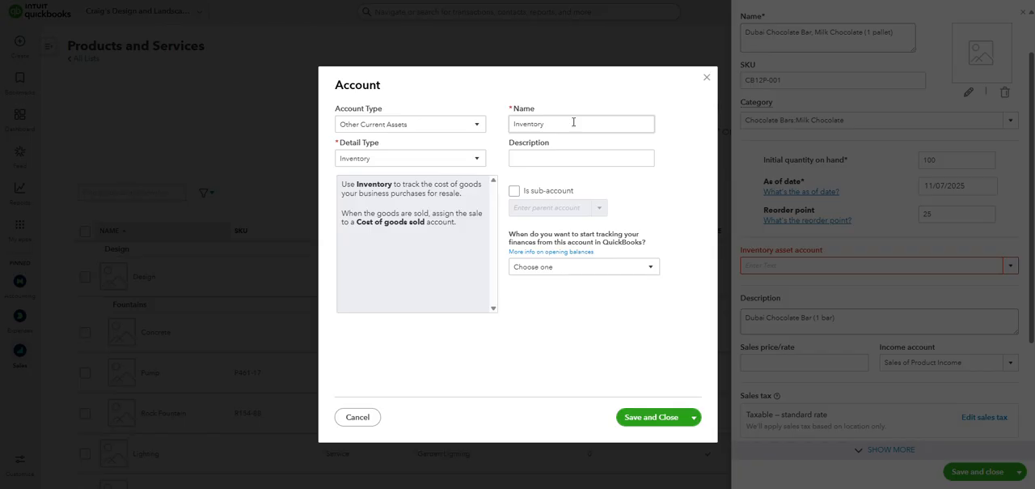
left_click(573, 159)
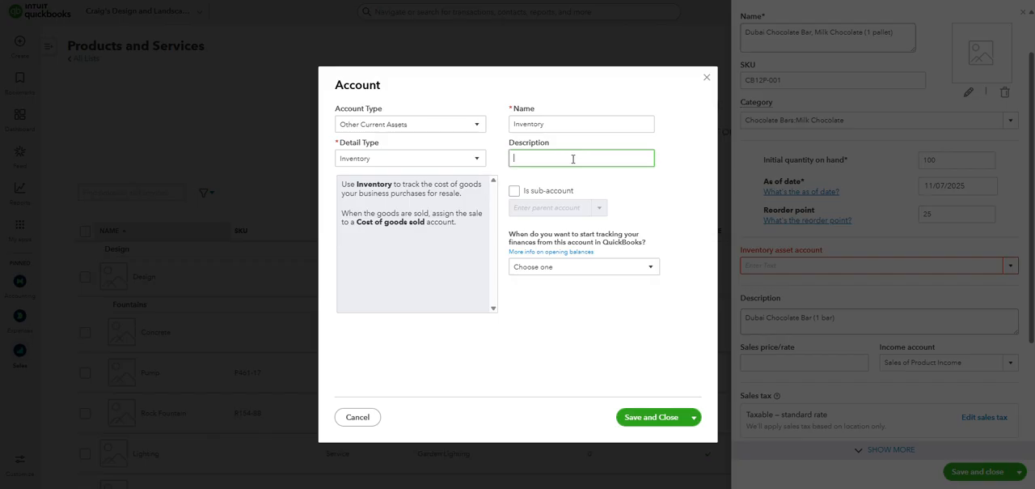
type("Finished Goods")
- Make the new account a sub-account of Inventory Asset
left_click(515, 190)
left_click(599, 209)
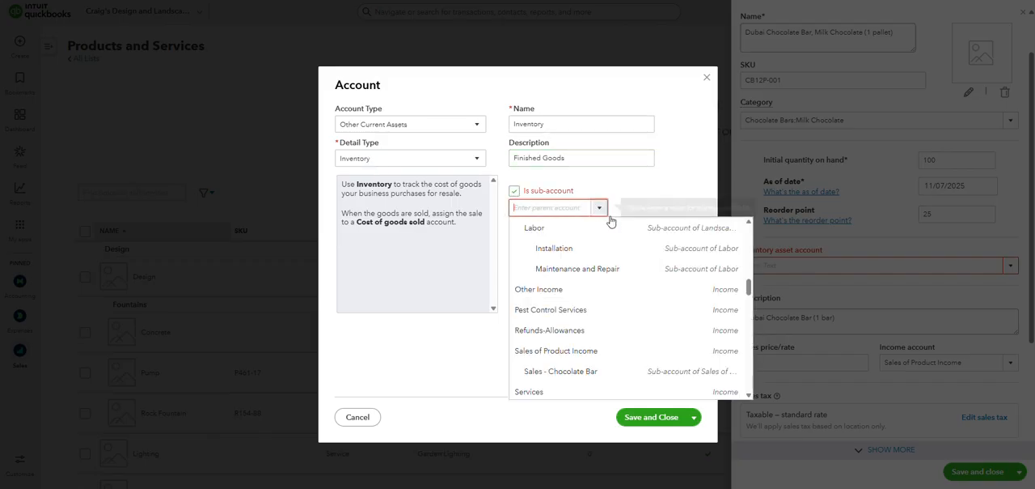
scroll(628, 296, "up", 2)
scroll(629, 298, "up", 5)
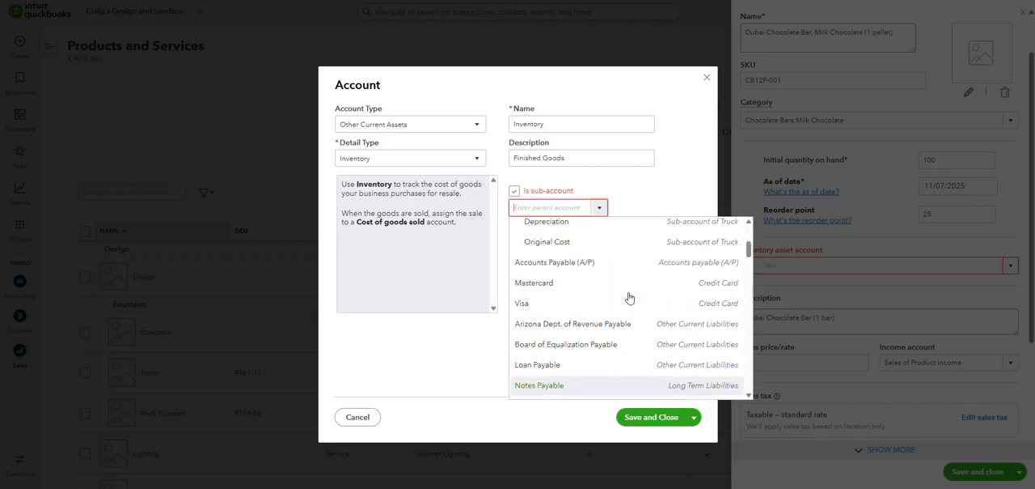
left_click(597, 293)
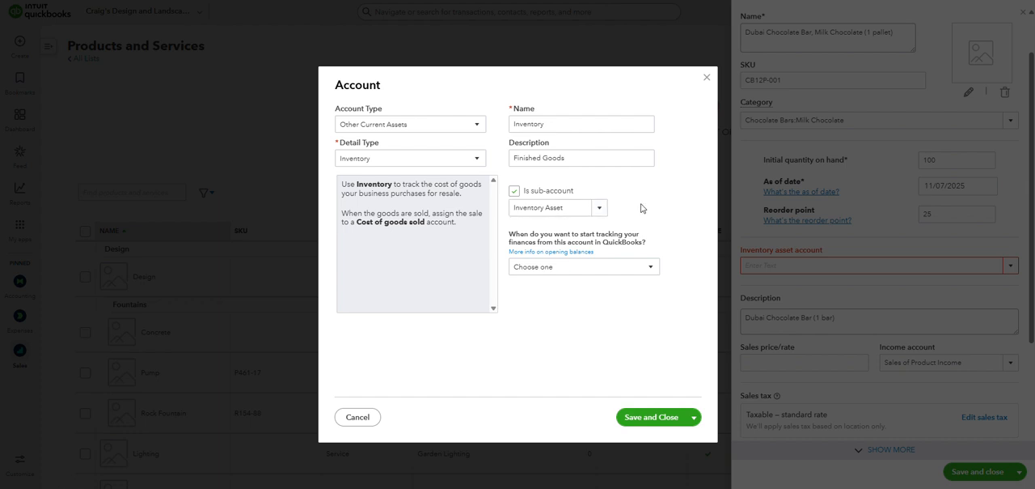
- Try "WIP" and "Raw Materials" as the new account's description and restore "Finished Goods", keeping it a sub-account
triple_click(596, 156)
left_click(595, 157)
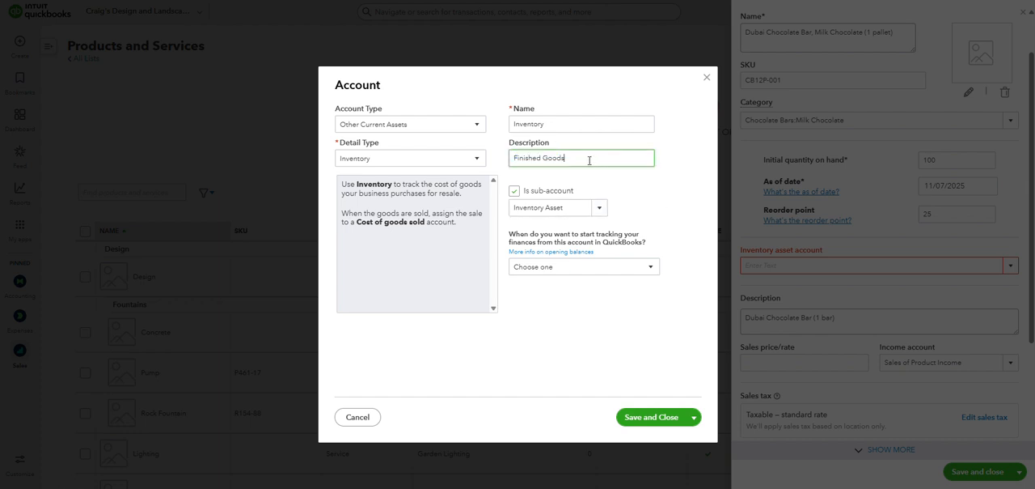
left_click_drag(595, 159, 502, 153)
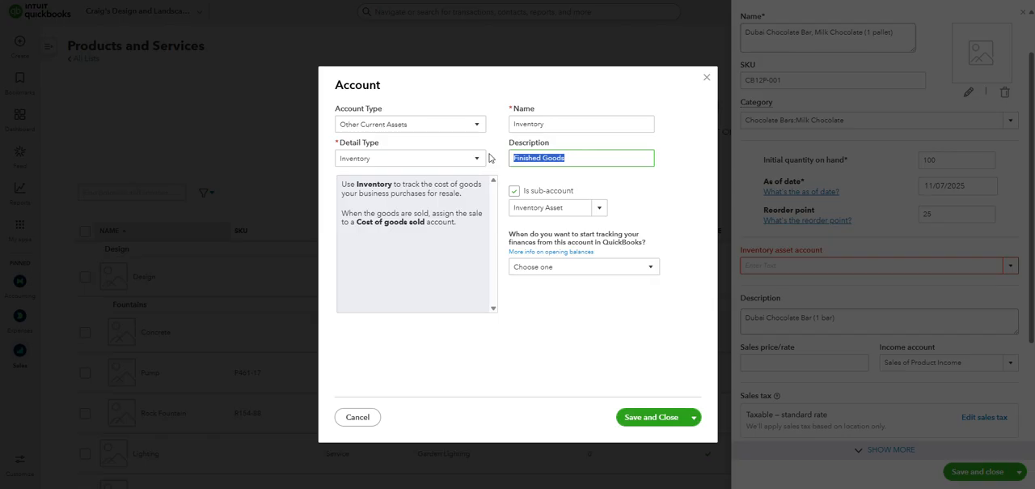
type("WIP")
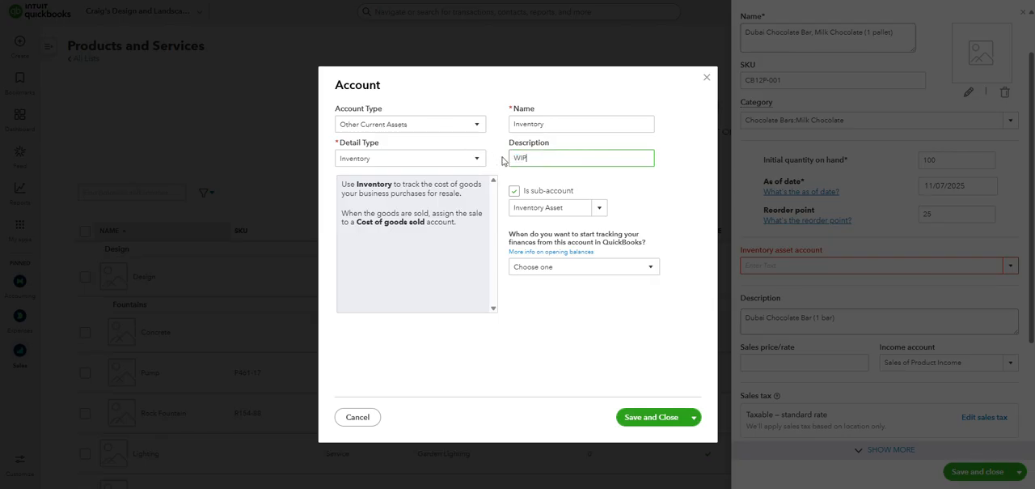
left_click_drag(532, 158, 491, 158)
type("Raw Materials")
key("BackSpace")
key("BackSpace")
key("BackSpace")
key("BackSpace")
key("BackSpace")
key("BackSpace")
key("BackSpace")
key("BackSpace")
key("BackSpace")
key("BackSpace")
key("BackSpace")
key("BackSpace")
type("Othe")
key("BackSpace")
key("BackSpace")
key("BackSpace")
type("the")
key("ctrl+a")
type("Finished Goods")
left_click(552, 195)
left_click(514, 191)
- Set the new account to start tracking finances from Today and check the opening balance question
left_click(651, 269)
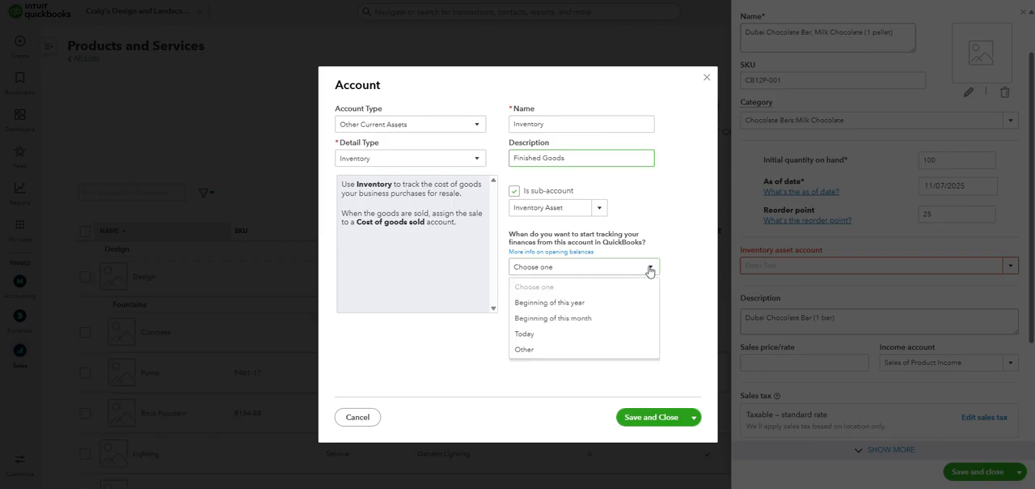
left_click(542, 335)
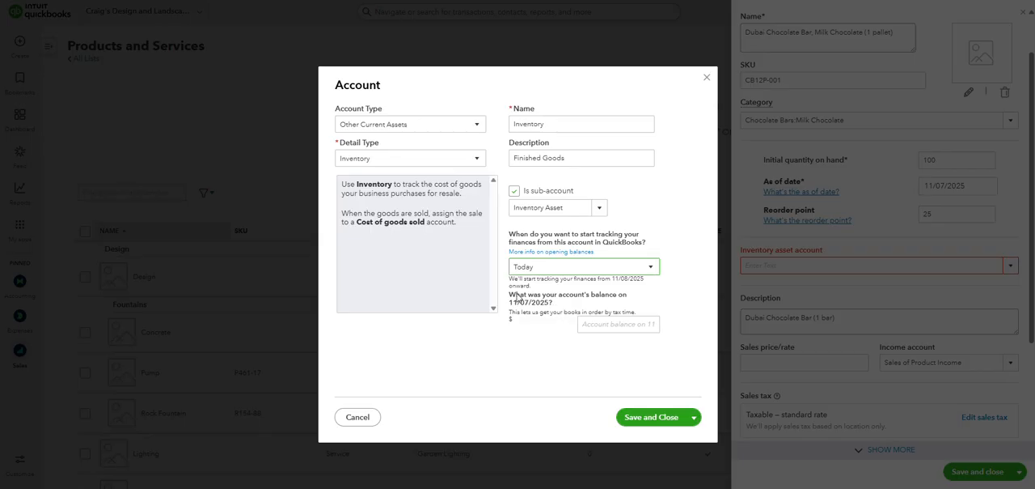
left_click_drag(515, 296, 578, 306)
left_click(567, 305)
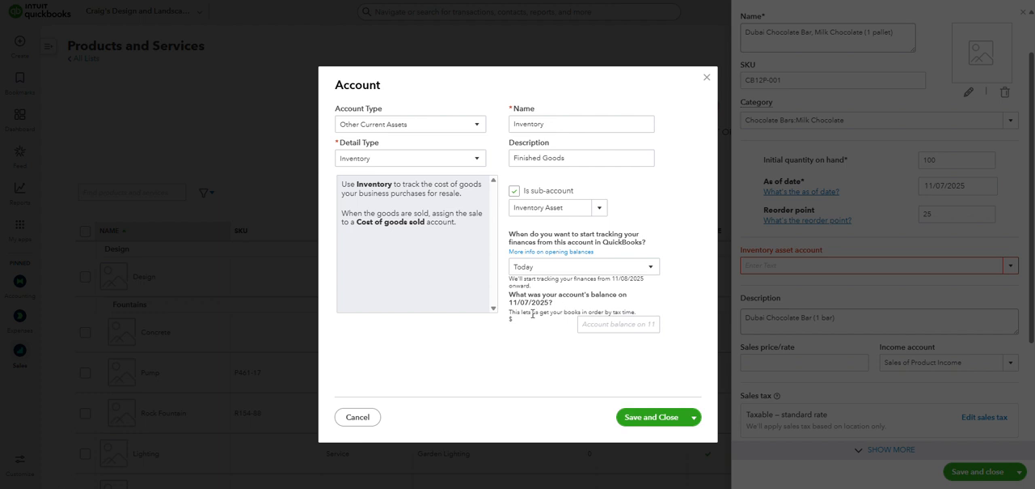
- Try "Beginning of this year" as the new account's tracking start and set it back to Today
left_click(611, 323)
left_click(588, 159)
left_click(591, 154)
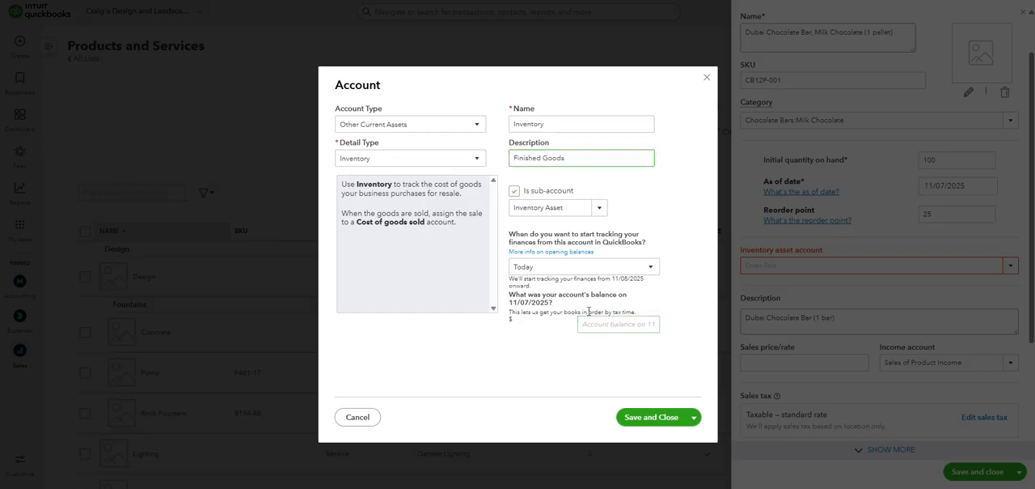
left_click(652, 268)
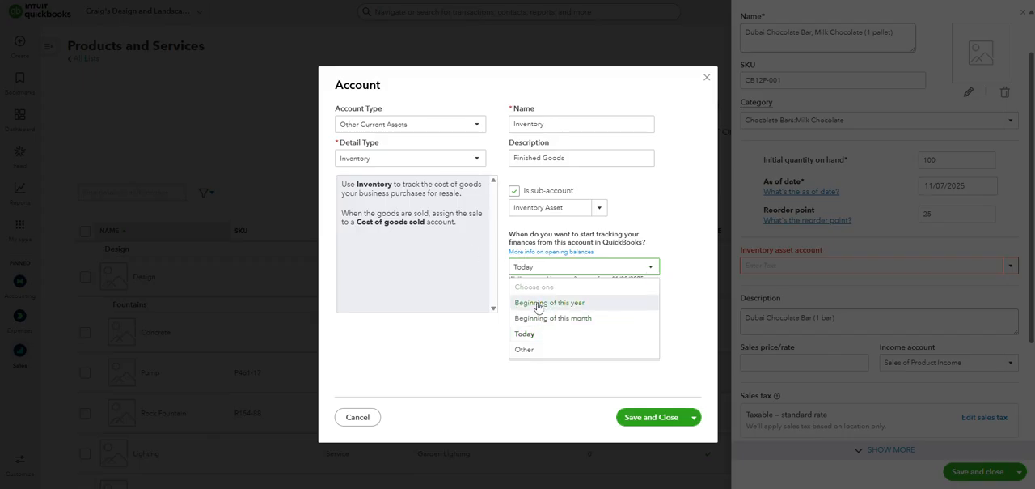
left_click(555, 305)
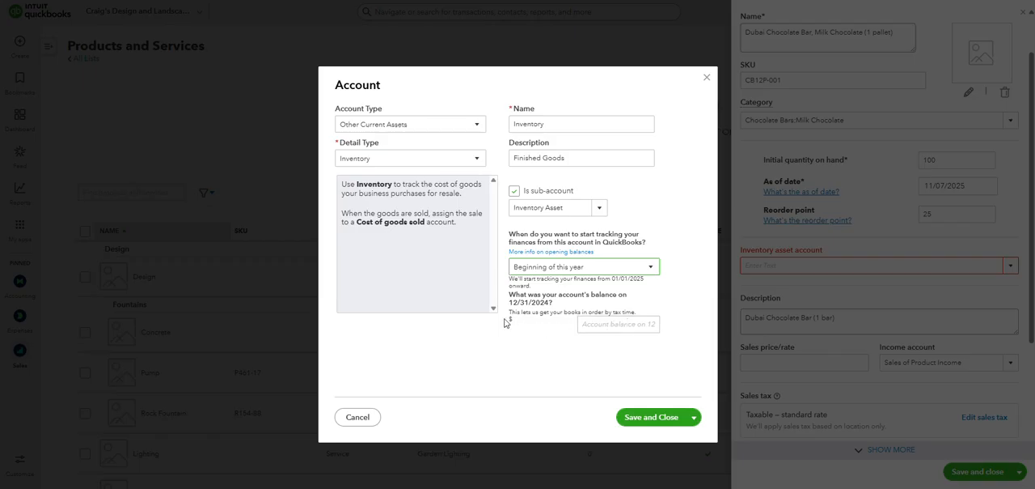
left_click_drag(505, 323, 521, 321)
left_click(538, 327)
left_click(582, 267)
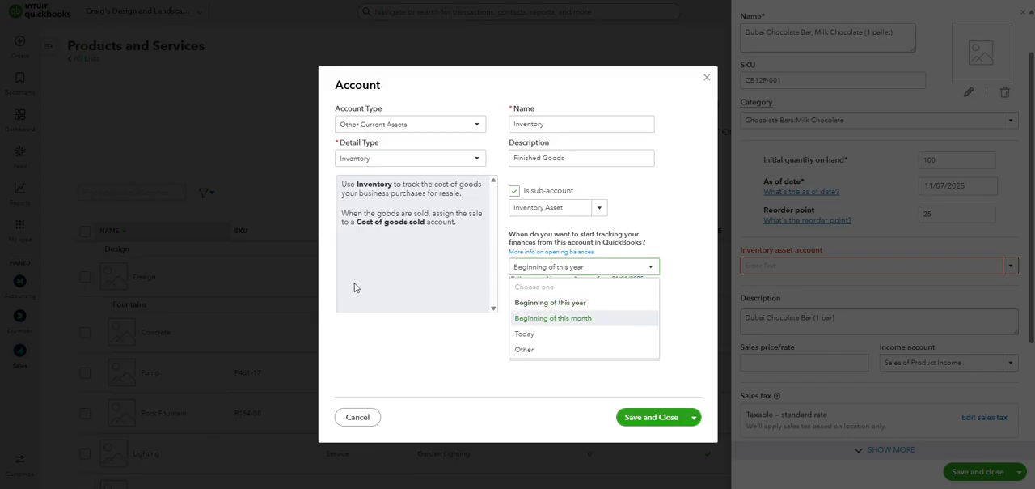
left_click(532, 334)
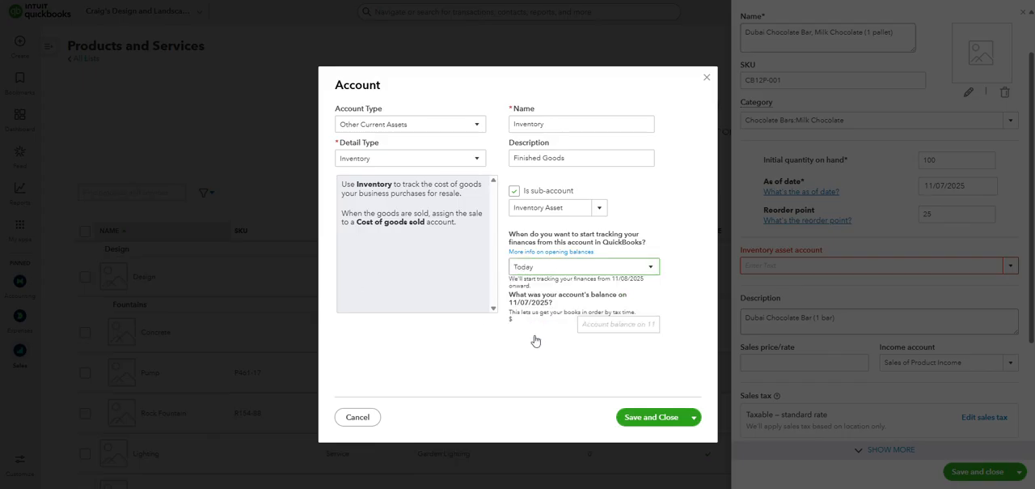
- Enter an opening balance of 0 for the Finished Goods inventory account and save it
left_click(637, 324)
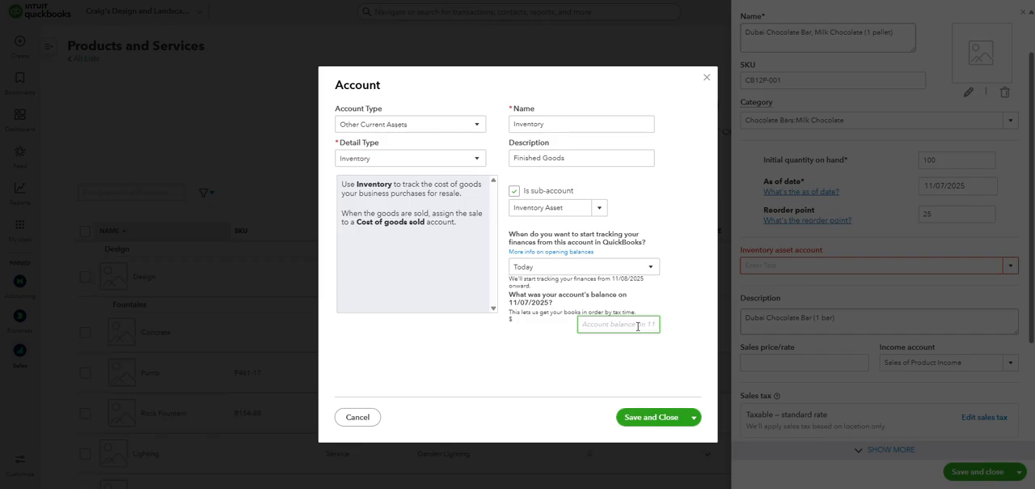
type("0")
left_click(576, 371)
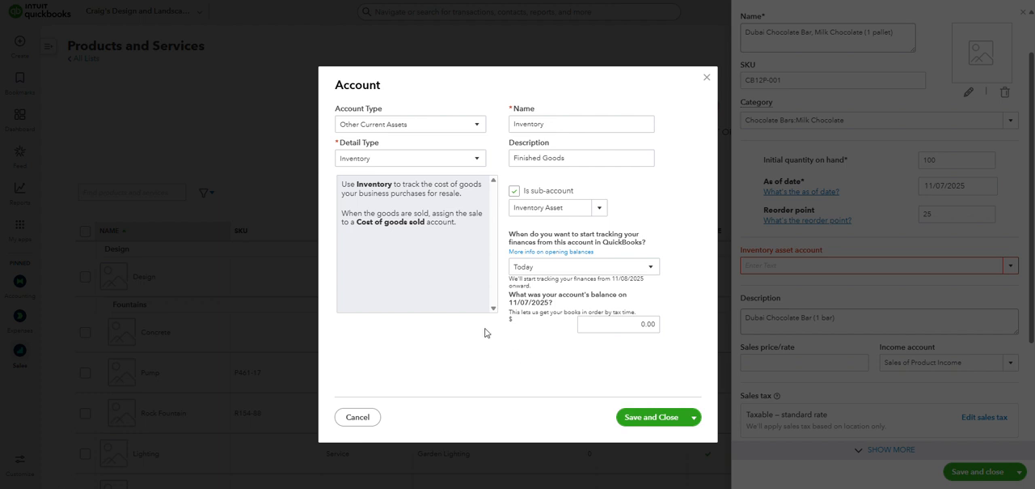
left_click(522, 162)
left_click(655, 419)
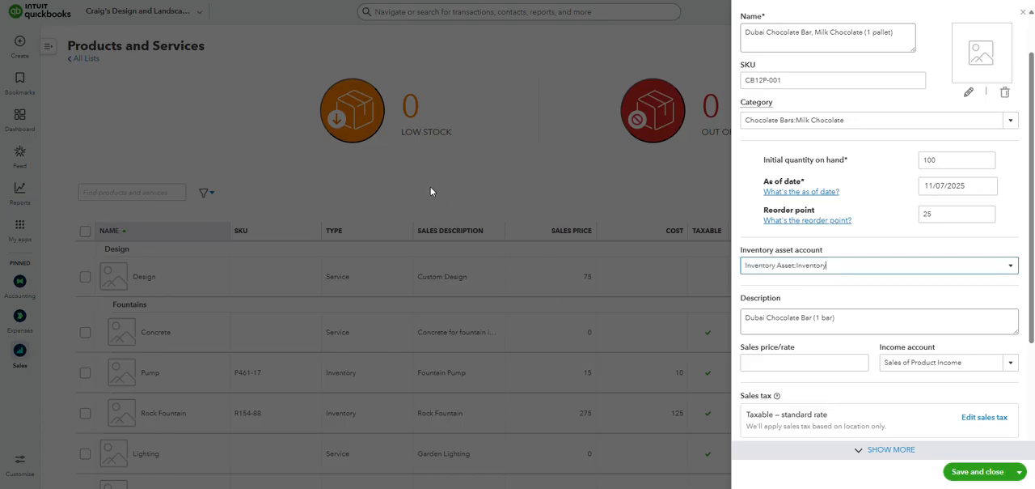
- Select the Inventory sub-account of Inventory Asset as the product's inventory asset account and check the income account choices
left_click(1010, 266)
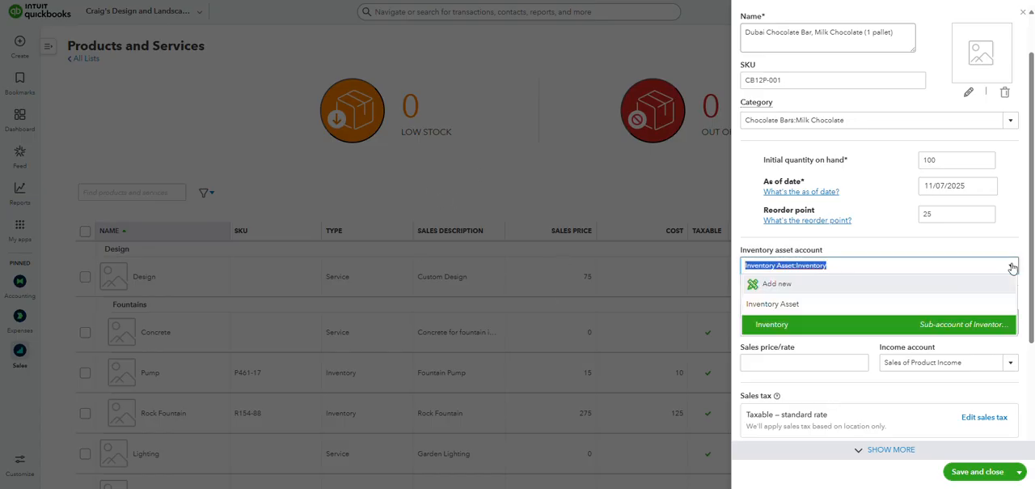
left_click(814, 329)
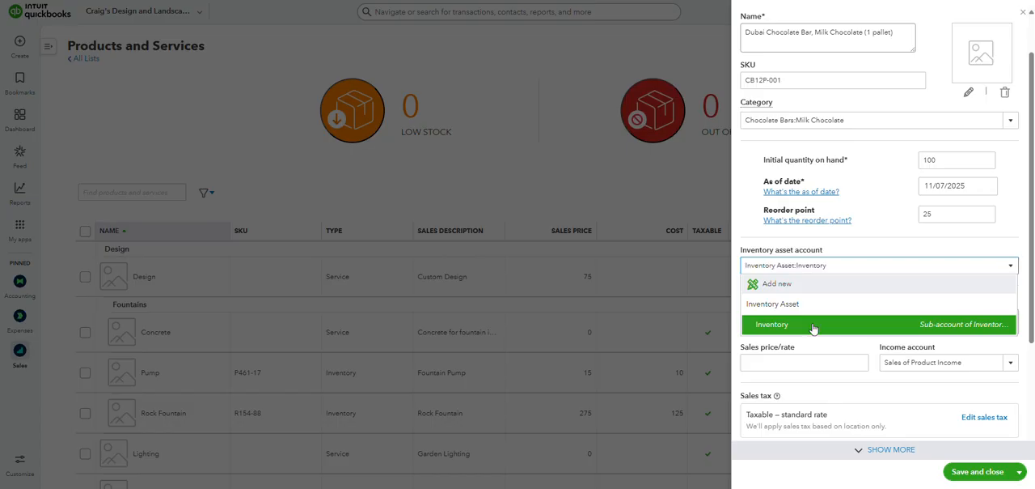
left_click(813, 326)
left_click(851, 291)
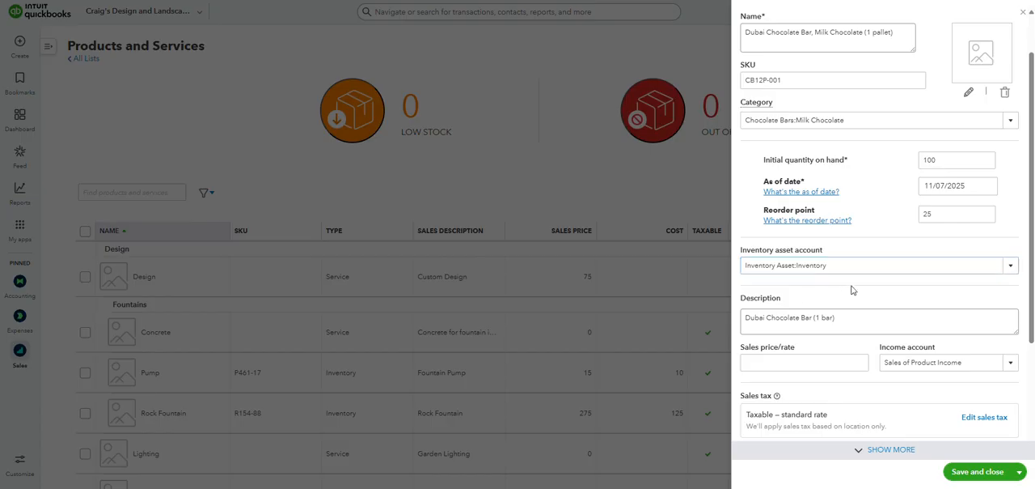
scroll(904, 240, "down", 3)
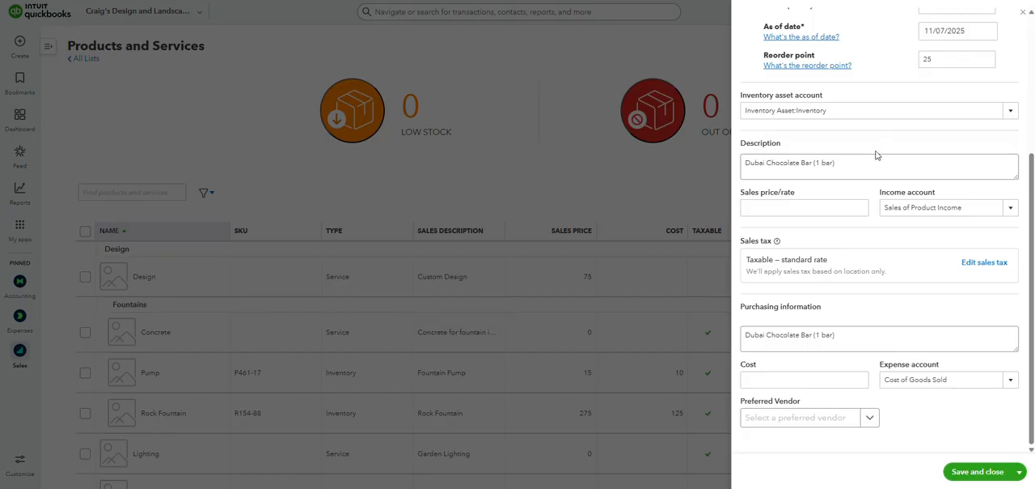
left_click(1012, 209)
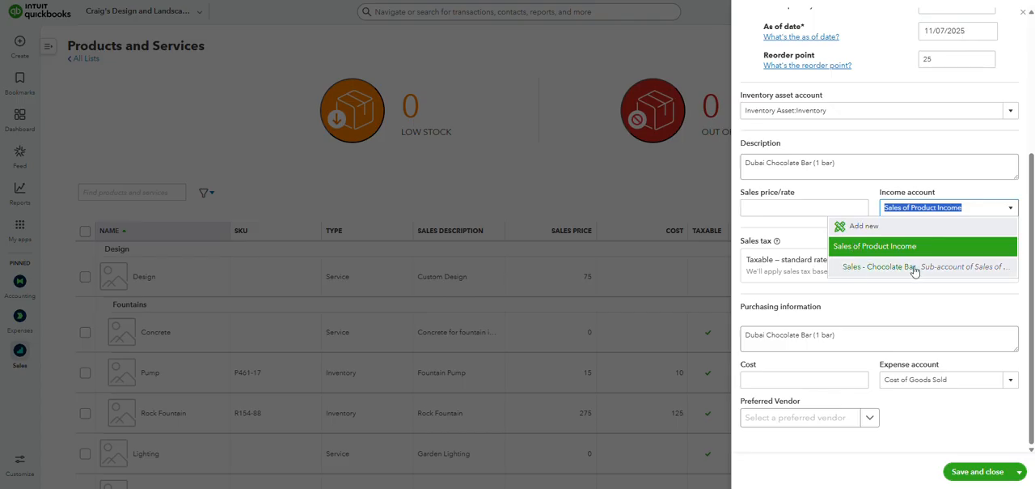
- Start a new expense account for the product and name it "COGS - Chocolate Bars"
left_click(1008, 384)
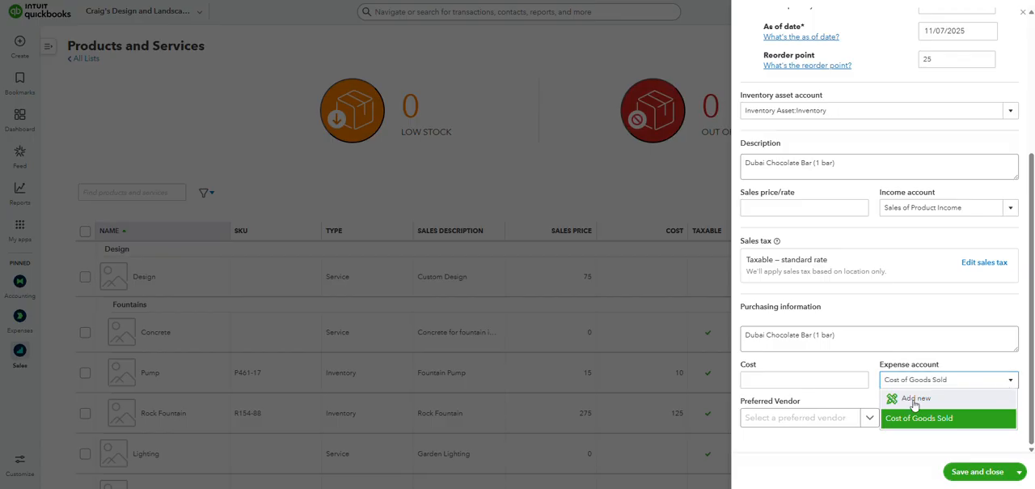
left_click(912, 396)
left_click_drag(603, 124, 471, 129)
type("COGS")
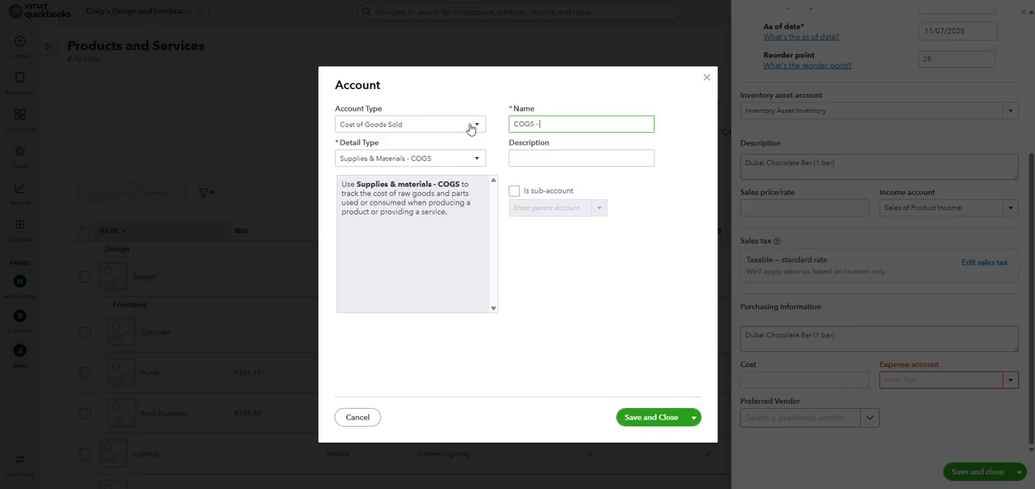
type(" - Chocolate Bars")
- Copy the new account's name, "COGS - Chocolate Bars", into its description
left_click(564, 155)
left_click_drag(600, 123, 497, 123)
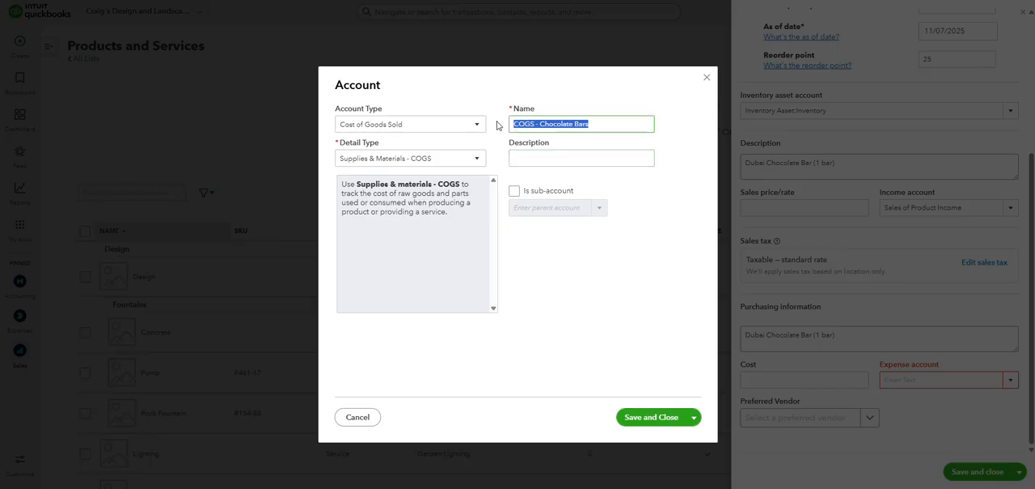
key("ctrl+c")
left_click(566, 156)
key("ctrl+v")
- Make the COGS - Chocolate Bars account a sub-account of Cost of Goods Sold and save it
left_click(515, 191)
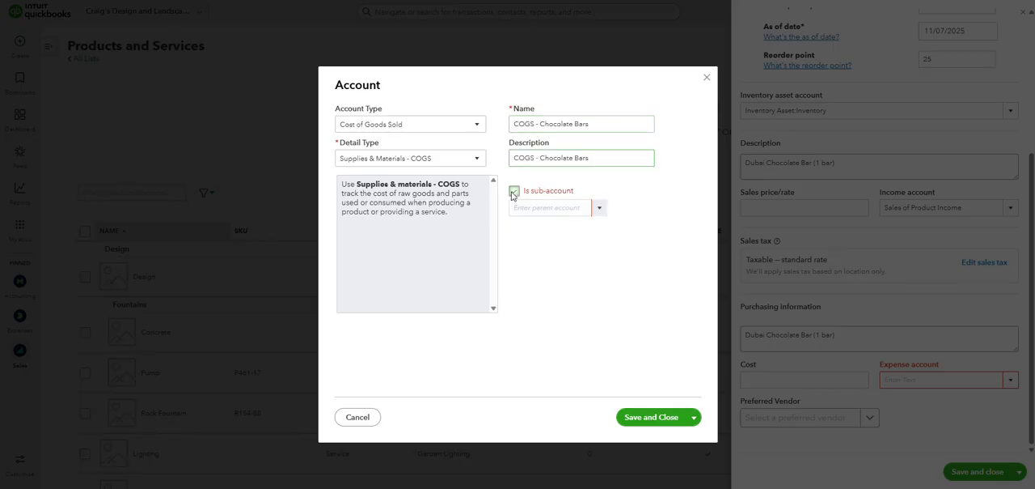
left_click(596, 210)
scroll(684, 315, "down", 1)
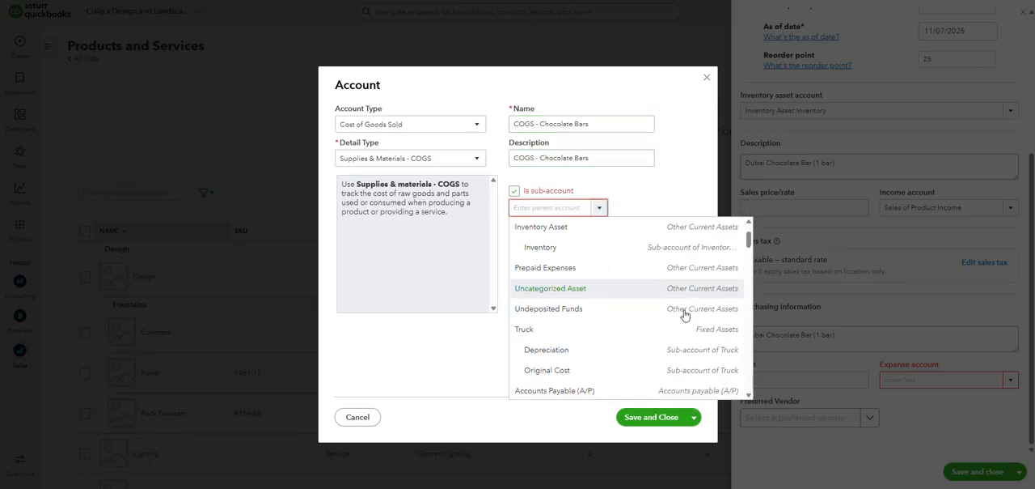
scroll(684, 315, "down", 2)
scroll(683, 315, "up", 3)
scroll(683, 315, "down", 4)
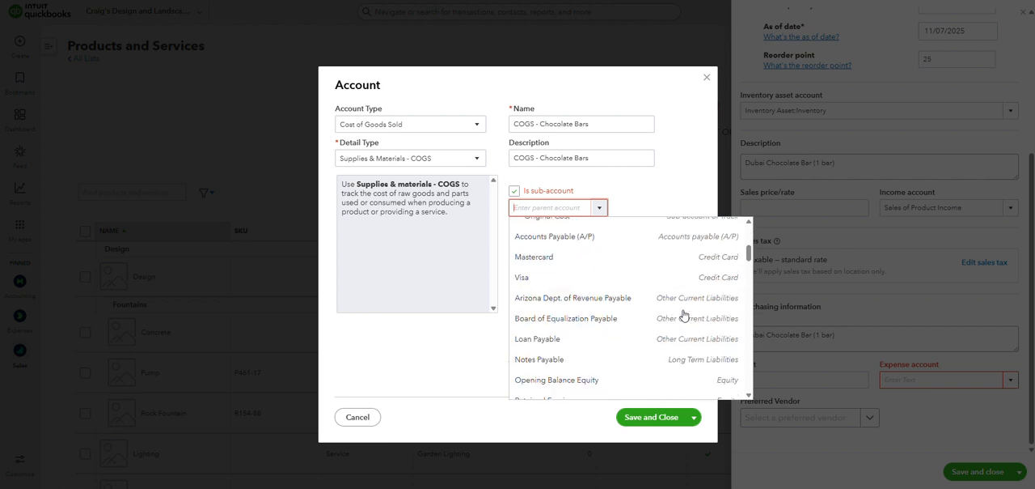
scroll(684, 316, "down", 5)
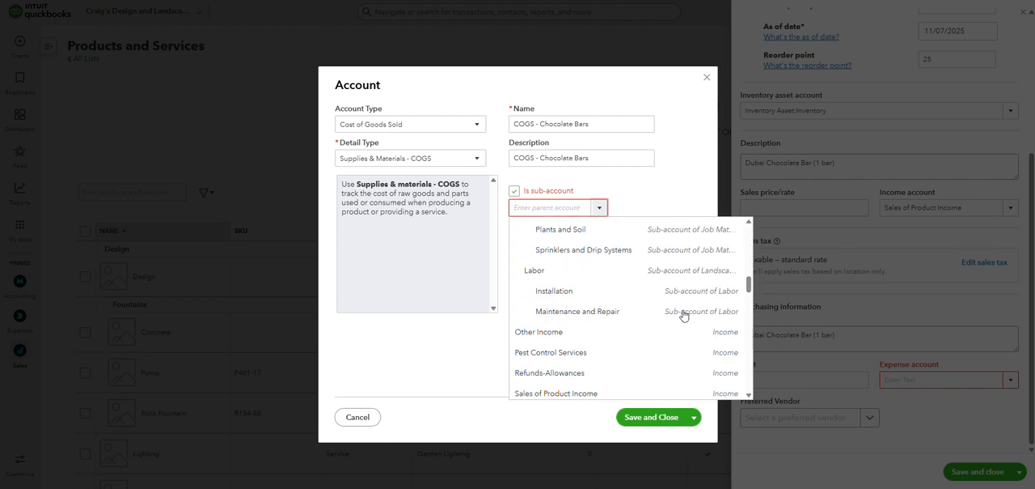
scroll(683, 316, "down", 3)
left_click(601, 365)
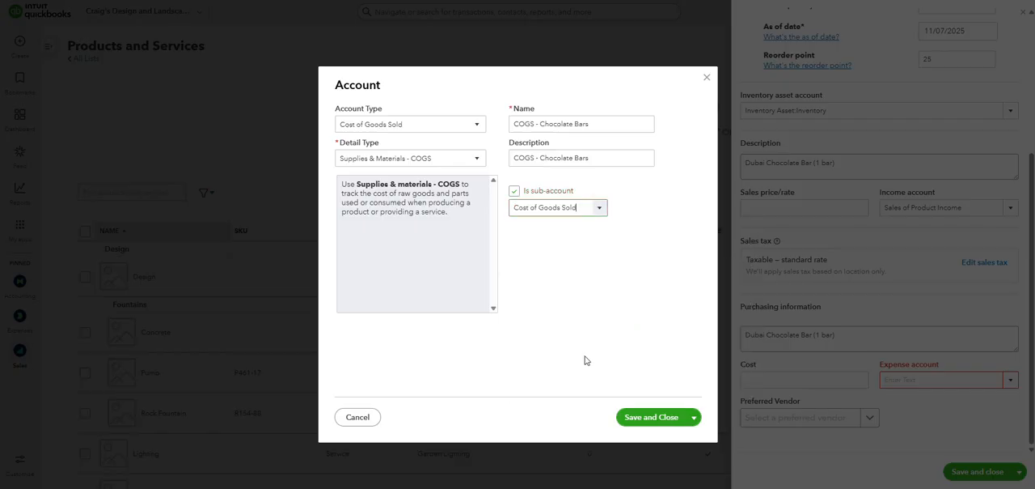
left_click(656, 417)
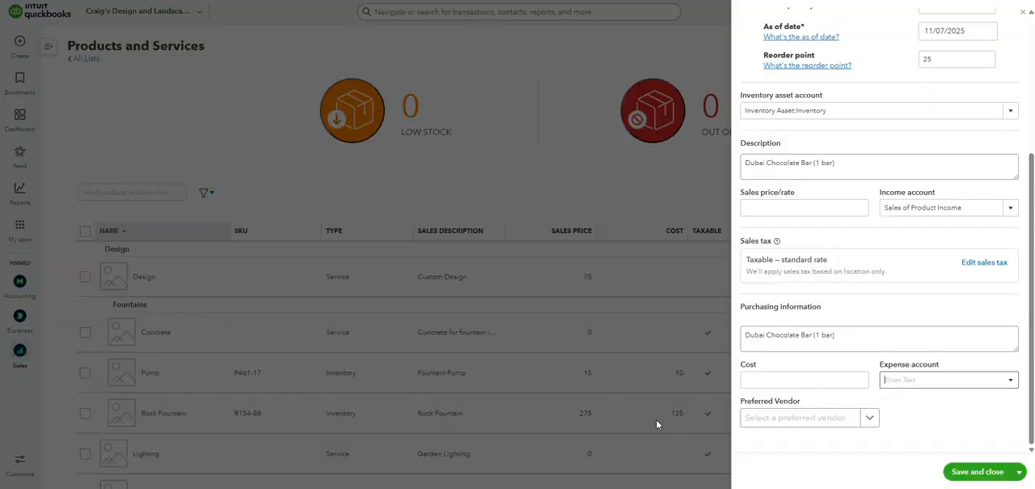
- Check the expense account choices and set the product's income account to the "Sales - Chocolate Bar" sub-account
left_click(1016, 386)
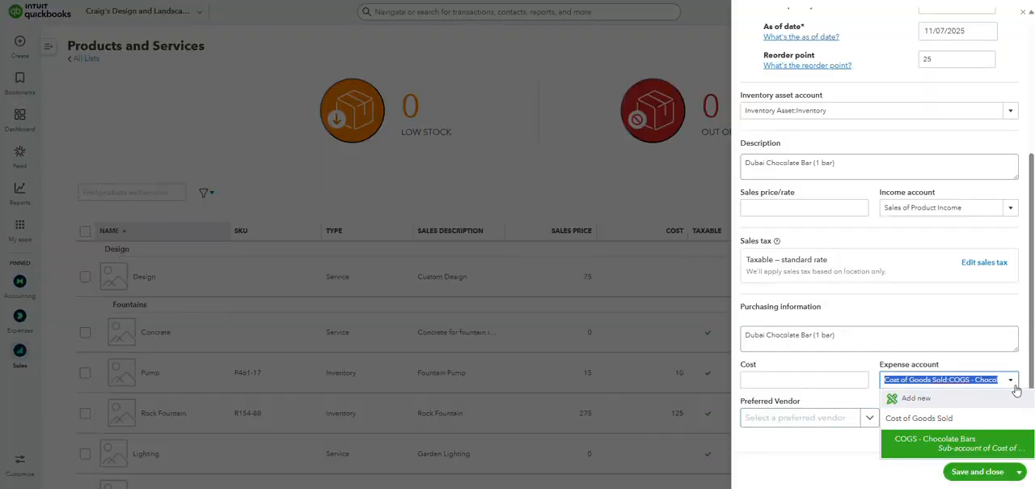
left_click(1009, 208)
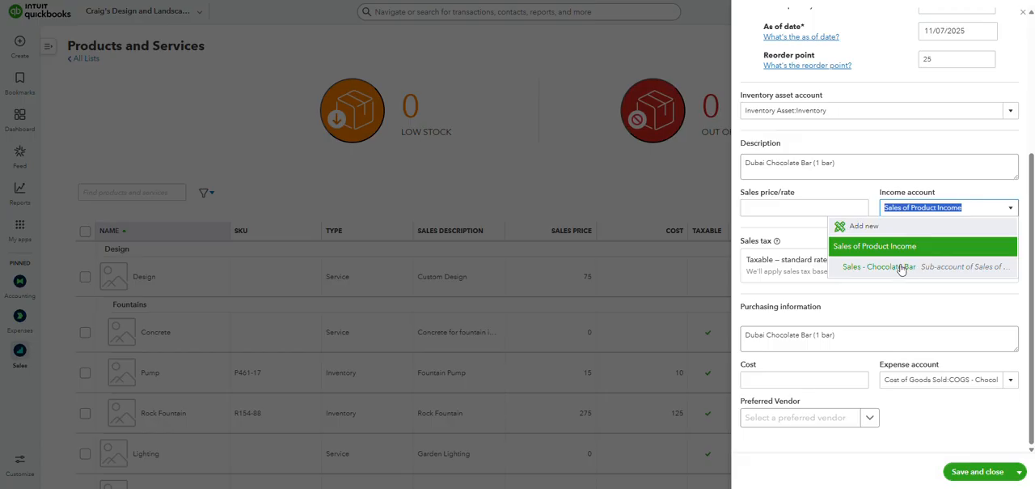
left_click(897, 268)
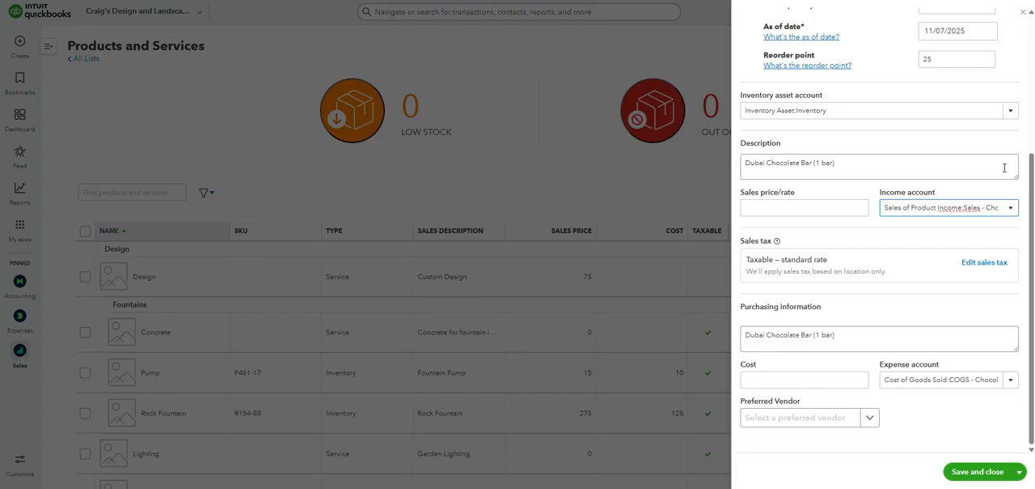
- Open the product's sales tax settings for editing and mark it as Nontaxable
left_click_drag(742, 242, 817, 241)
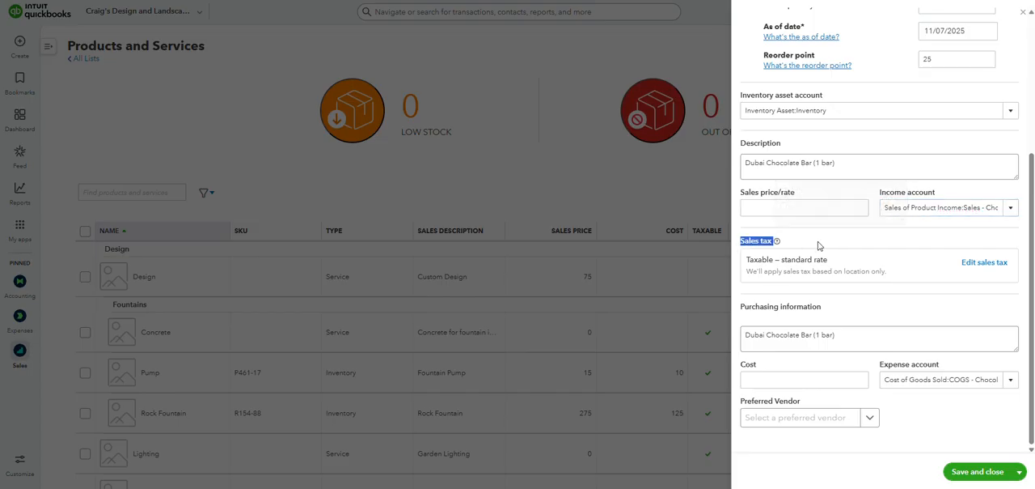
left_click(823, 241)
left_click(983, 263)
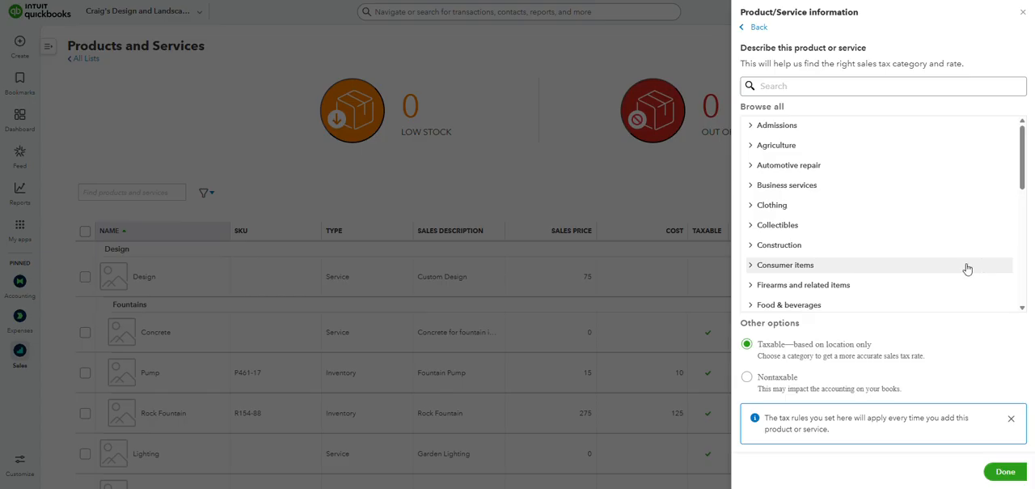
left_click(749, 387)
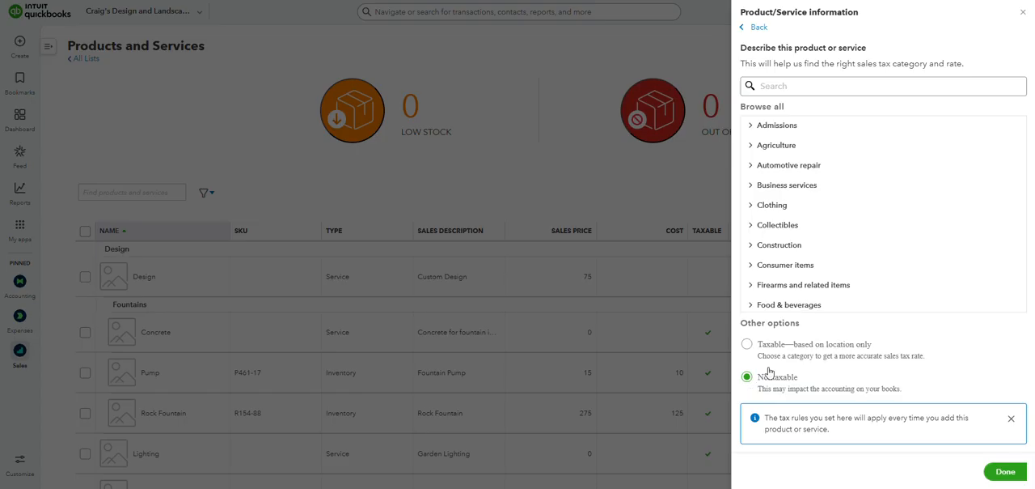
- Try a search for "candy" in the sales tax categories and remove the term
left_click(810, 89)
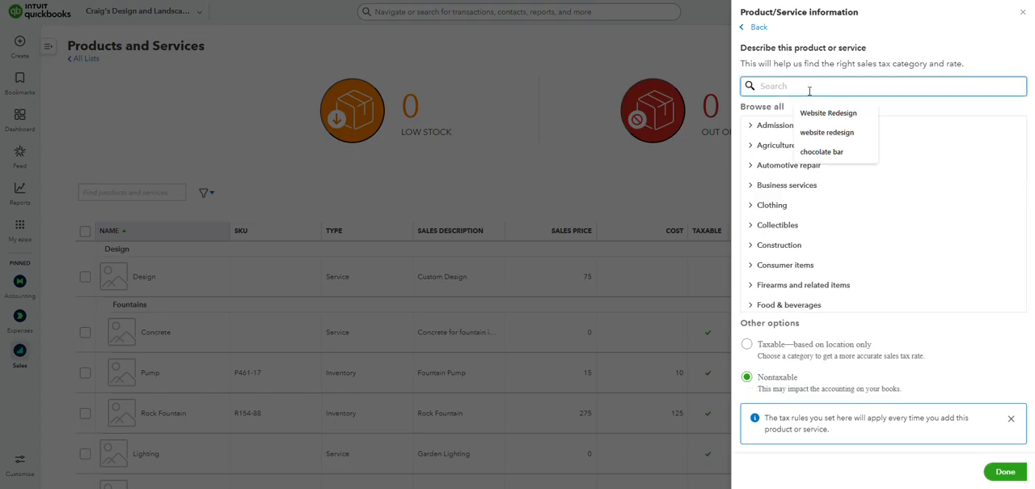
type("candy")
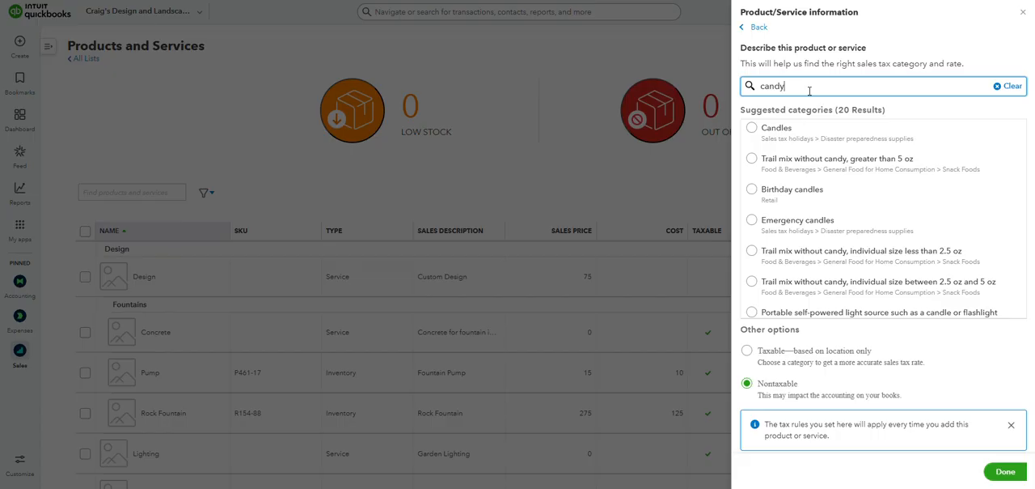
key("BackSpace")
key("BackSpace")
key("BackSpace")
key("BackSpace")
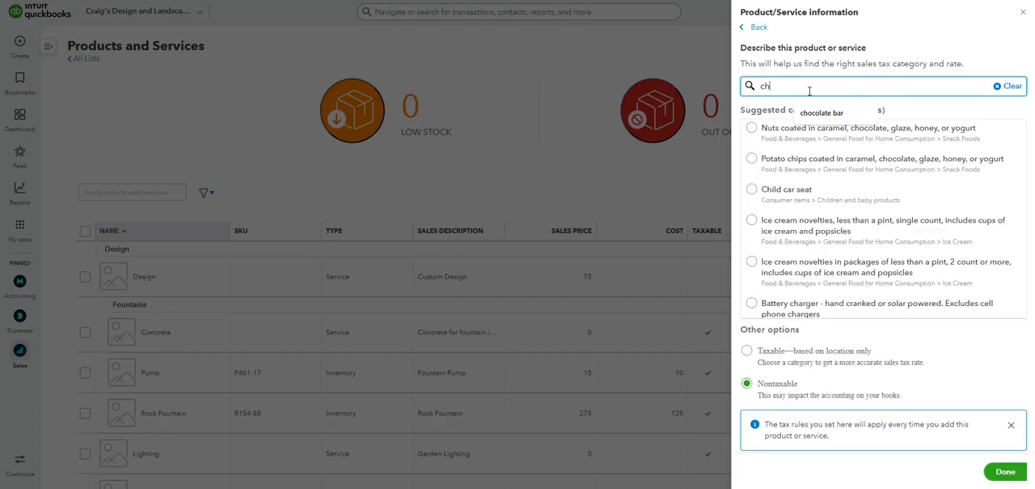
- Search the sales tax categories for "chocolate" and select "Candy is an ingredient over 5oz"
type("hocolate")
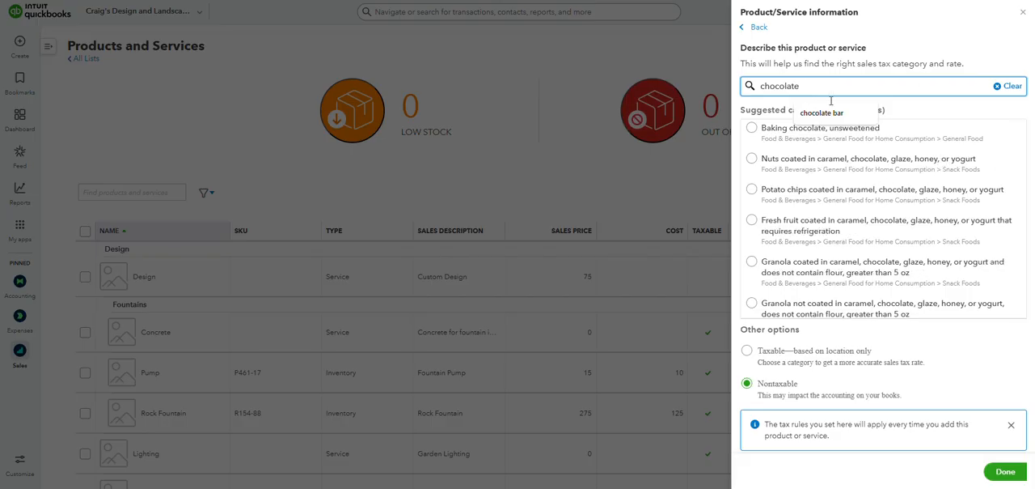
scroll(857, 186, "down", 5)
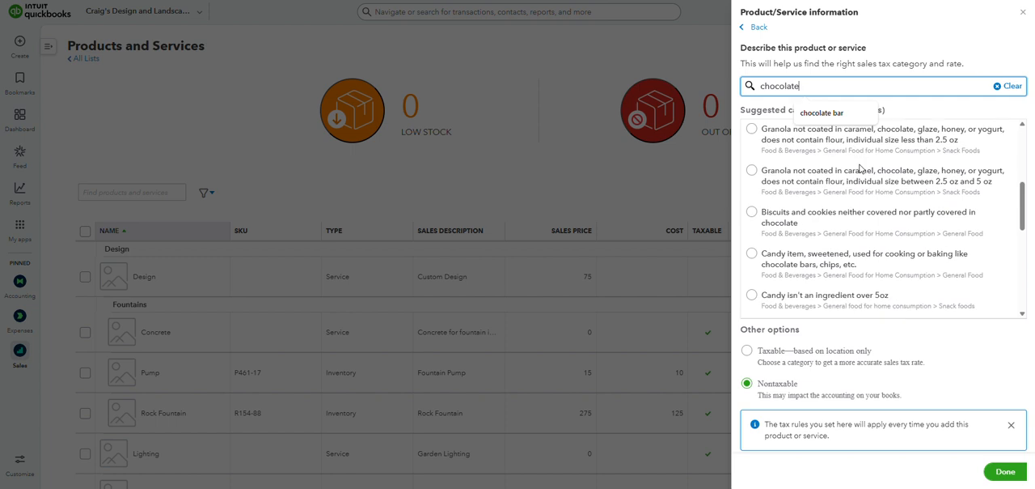
scroll(860, 169, "down", 3)
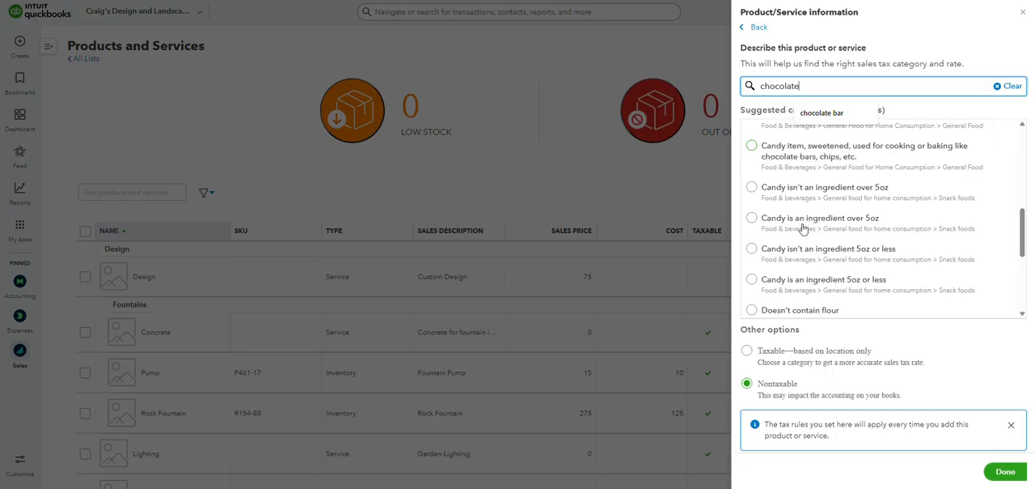
left_click(751, 218)
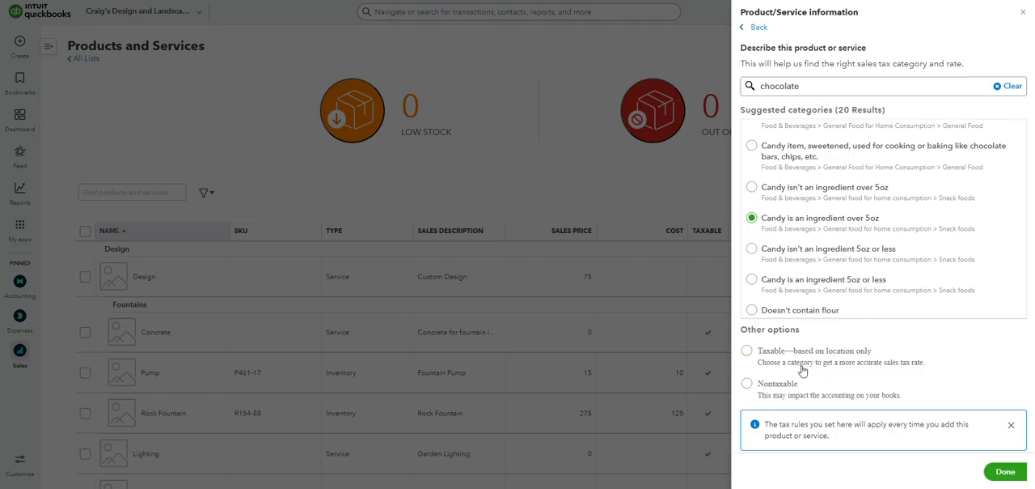
- Set the chocolate bar's sales tax to Nontaxable, then close the product form without saving
left_click(747, 385)
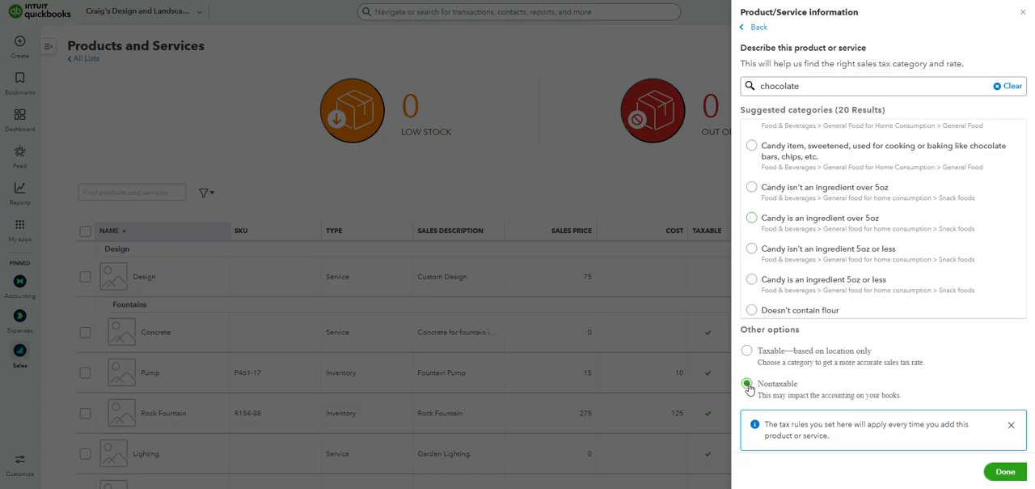
left_click(1005, 472)
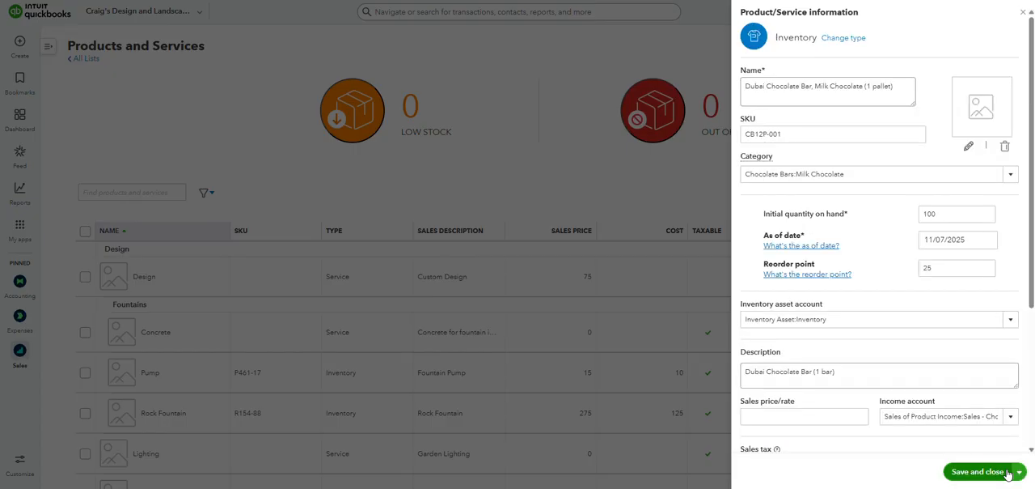
scroll(954, 375, "down", 5)
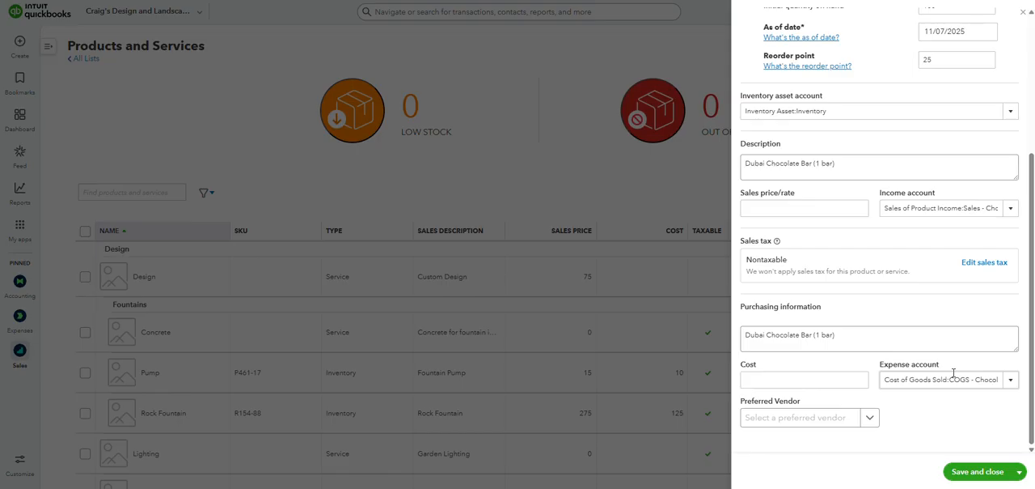
scroll(929, 279, "up", 5)
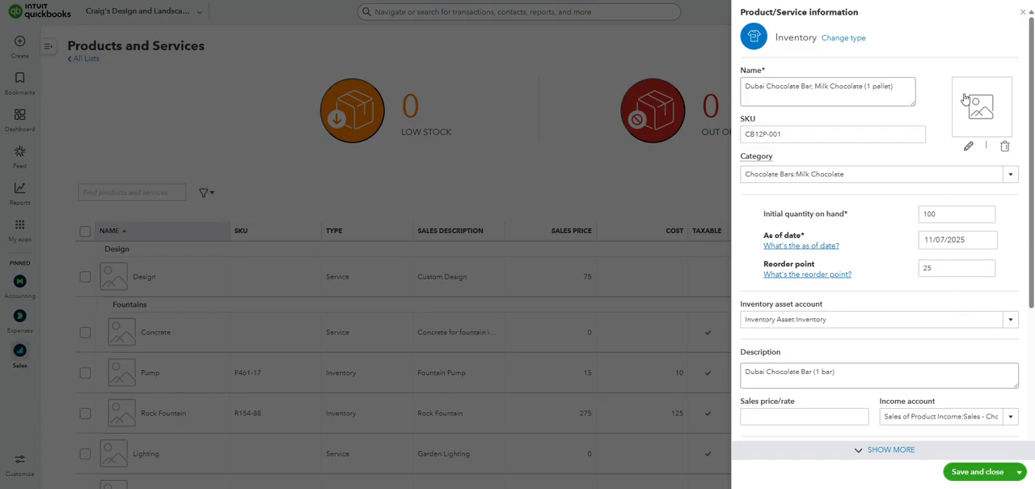
left_click(1023, 12)
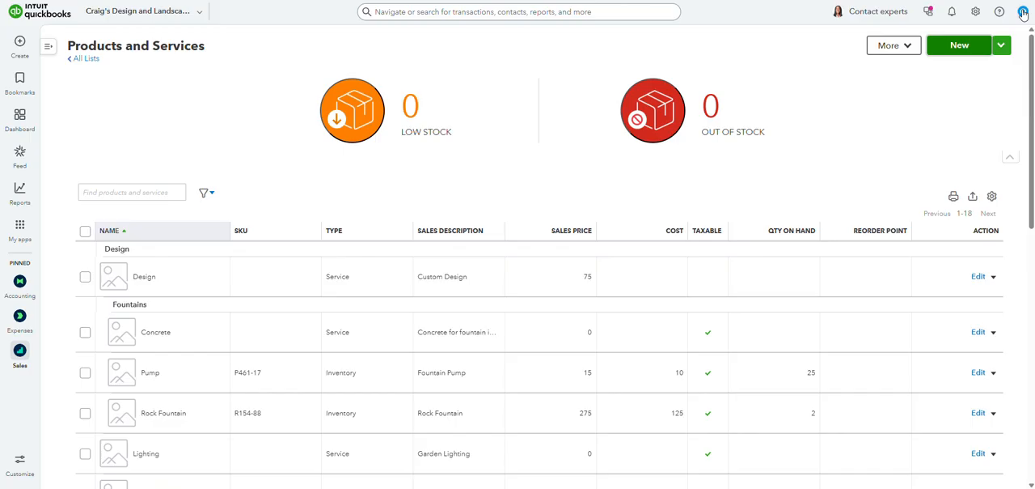
- Filter the products and services list to low-stock items and clear the filter
left_click(413, 112)
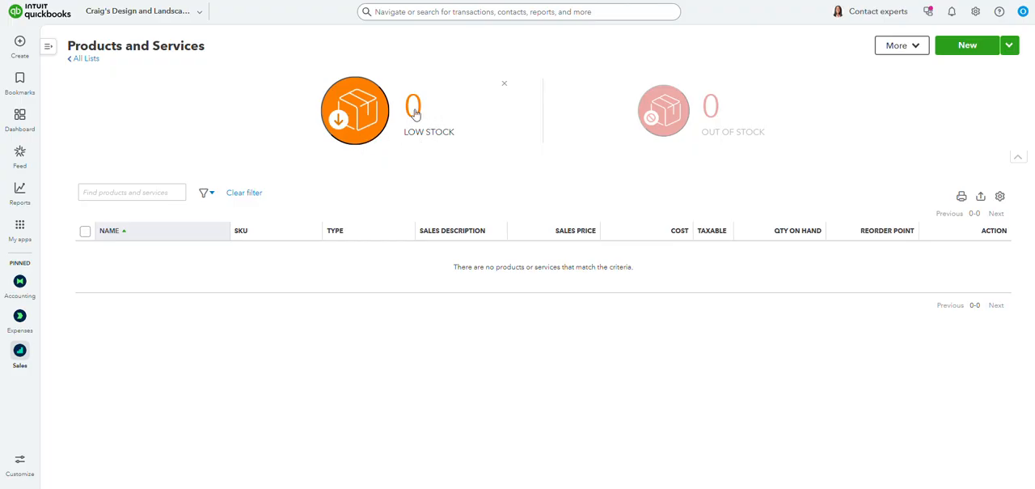
left_click(426, 114)
left_click(504, 83)
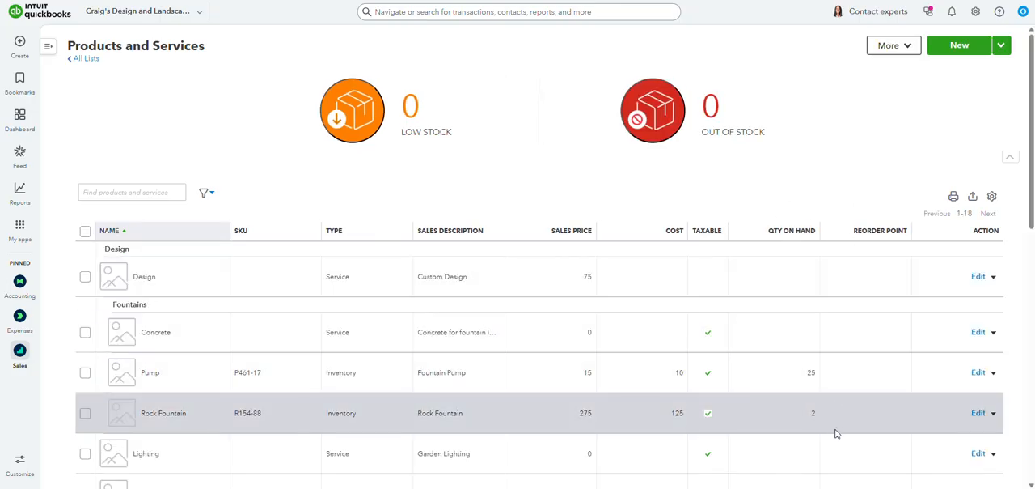
- View only the out-of-stock items, then clear that filter and look through the full product list
left_click(696, 111)
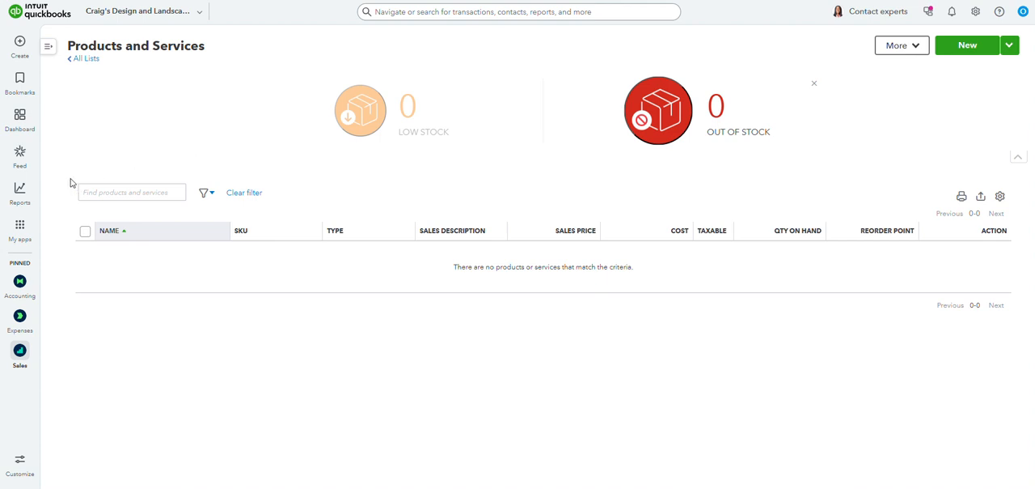
left_click(816, 84)
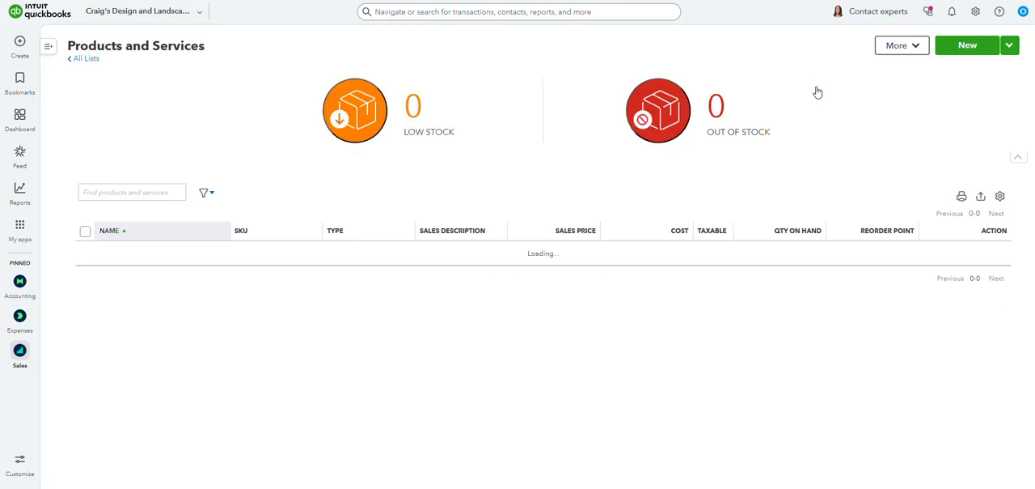
scroll(809, 317, "down", 5)
scroll(807, 317, "down", 2)
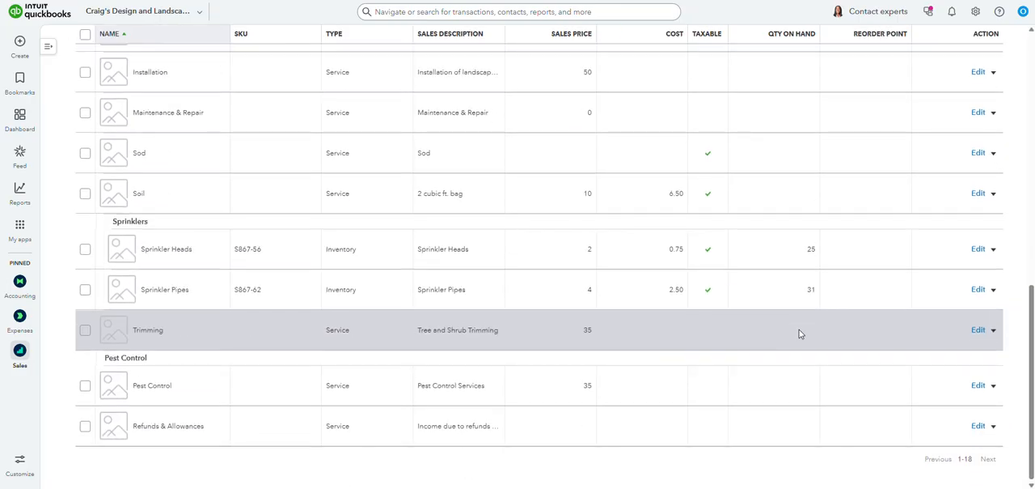
scroll(800, 330, "up", 8)
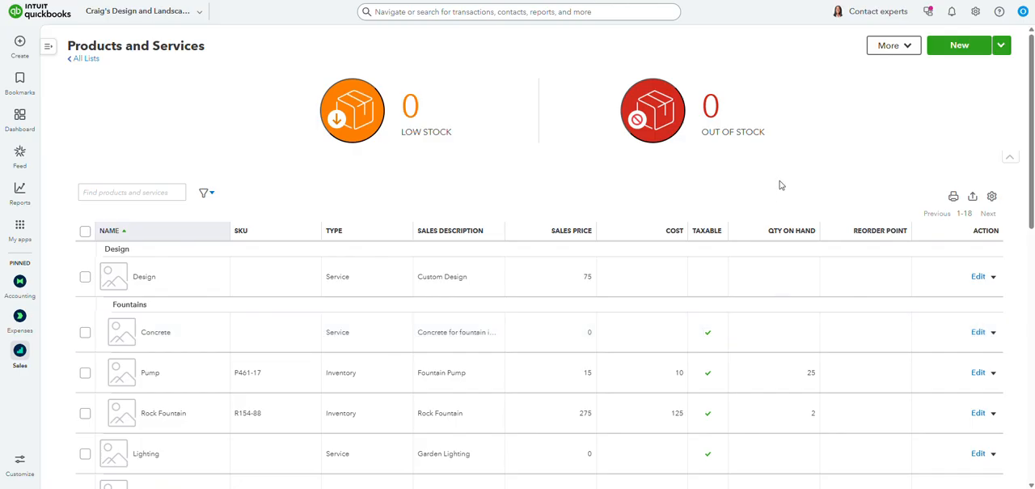